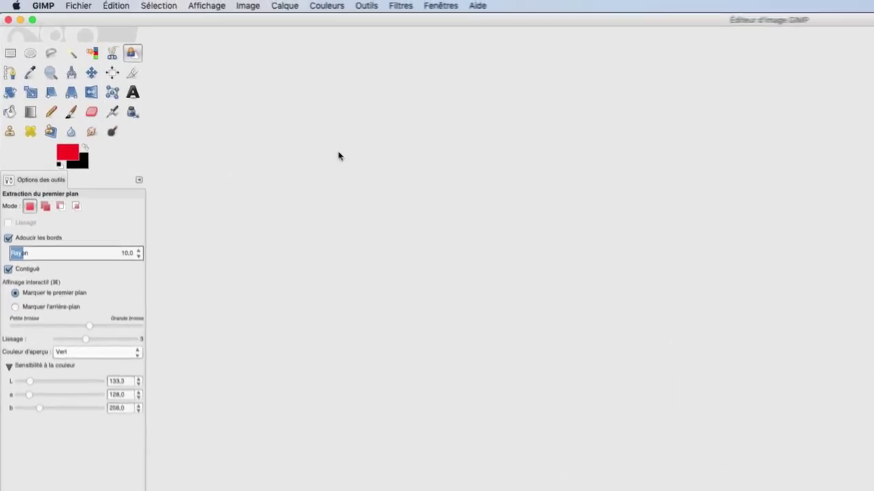
Step: Create a new image using the 800x600 template
click(92, 10)
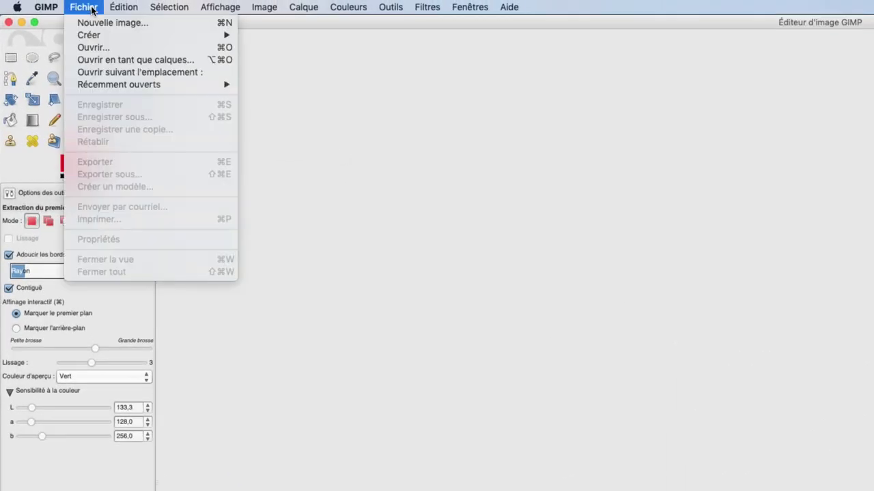
click(101, 25)
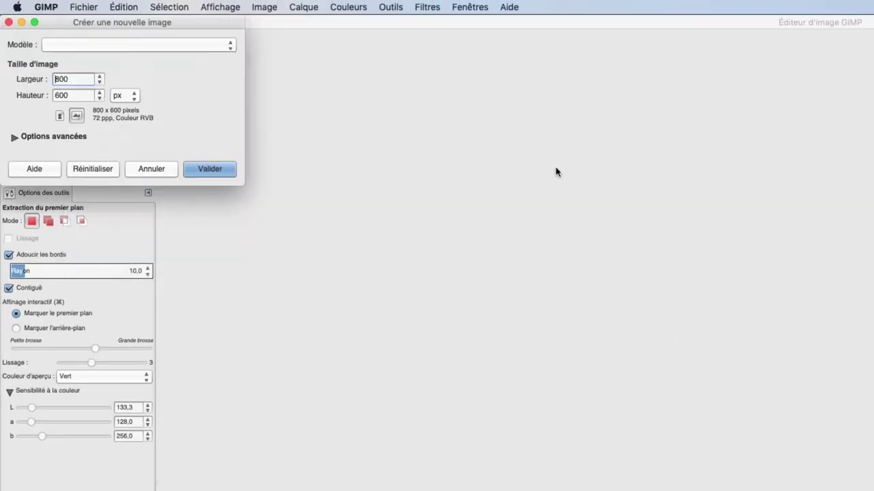
click(88, 45)
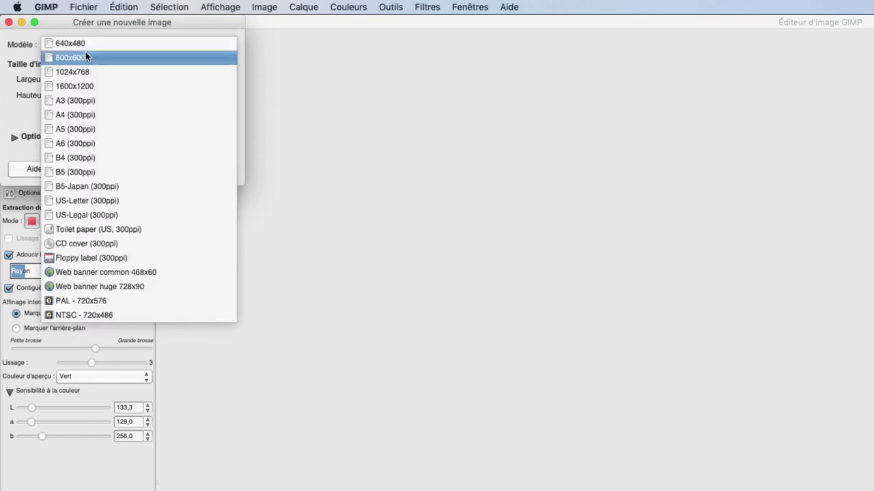
click(85, 57)
click(208, 170)
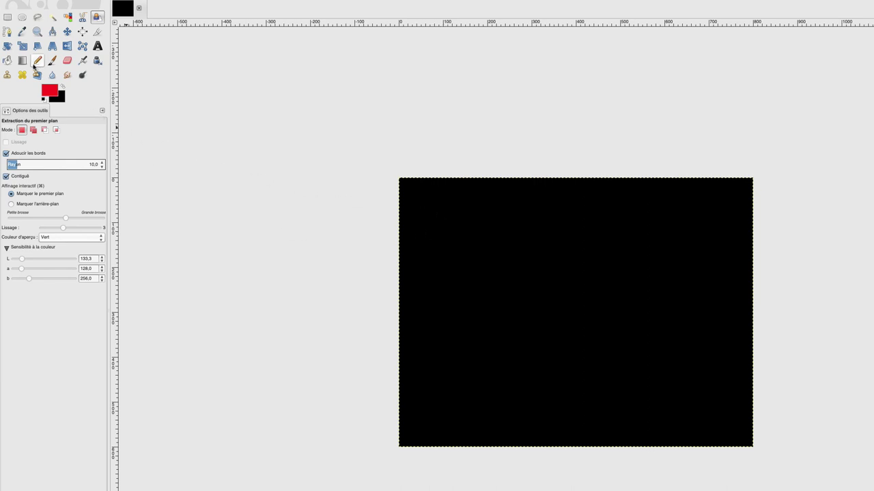
Step: Set the foreground colour to blue and bucket-fill the black canvas with it
click(7, 60)
click(48, 92)
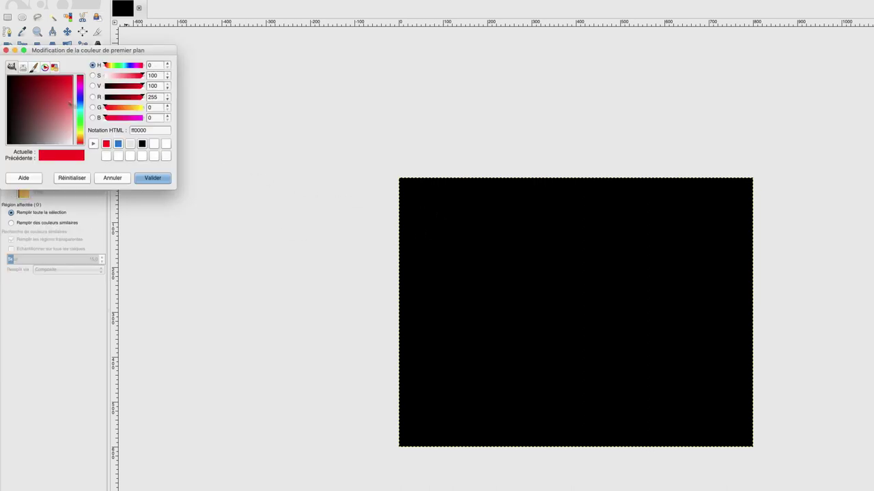
click(118, 144)
click(154, 178)
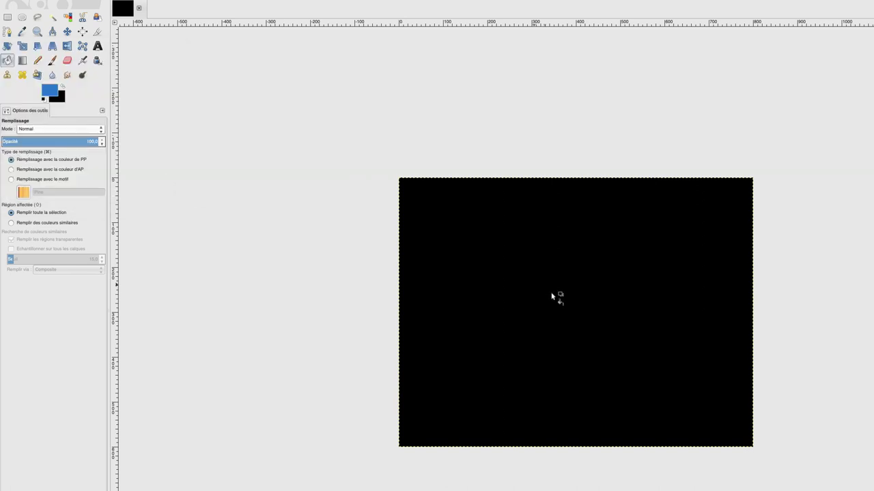
click(550, 299)
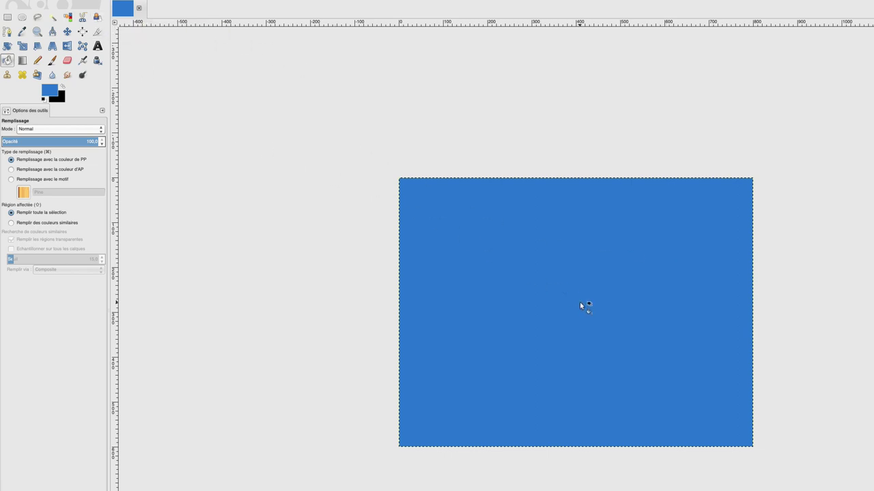
Step: Draw a blue-to-black gradient from the bottom-left corner toward the top-right
click(22, 61)
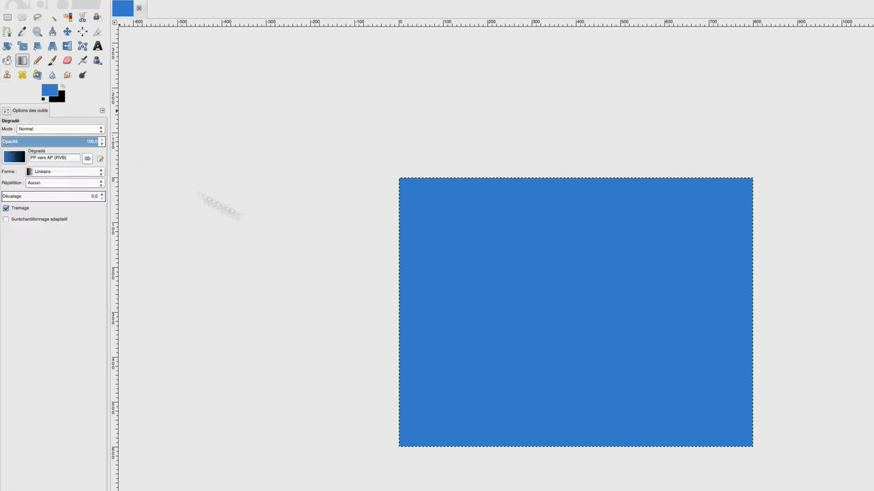
mouse_move(405, 435)
mouse_down()
mouse_move(659, 287)
mouse_move(741, 196)
mouse_up()
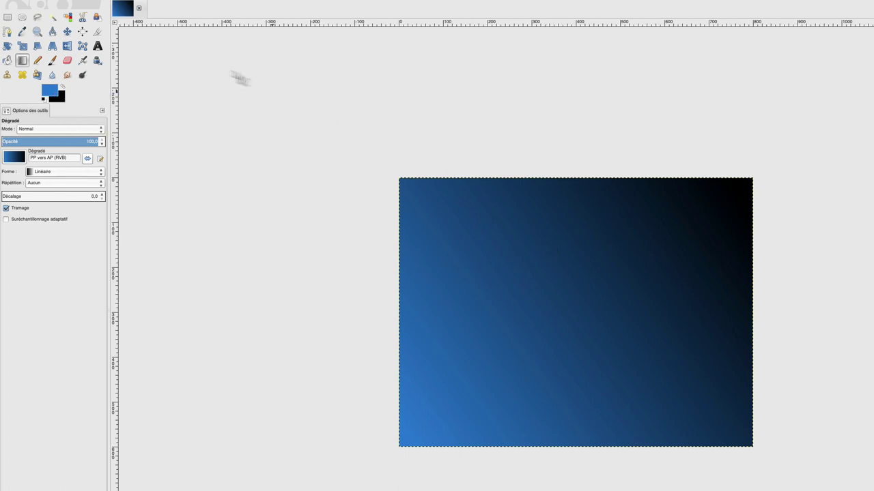
Step: Combine five overlapping ellipses and circles right of centre into one blob-shaped selection
click(22, 17)
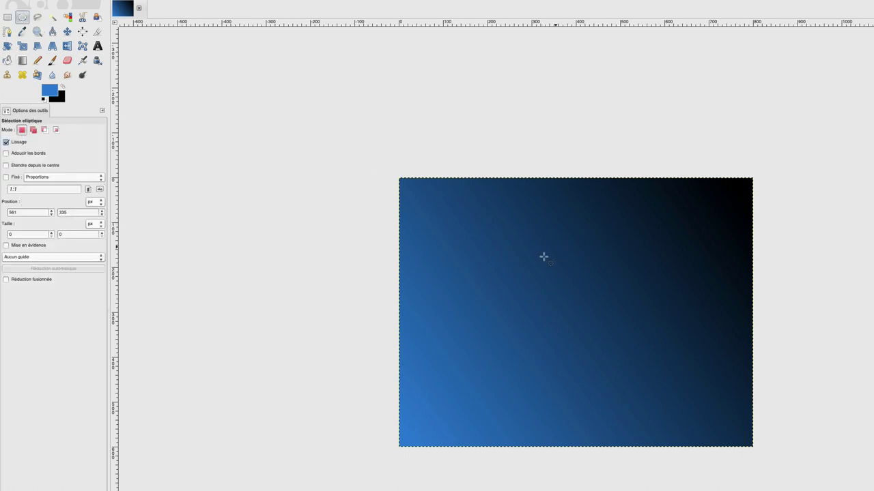
drag(555, 248, 625, 335)
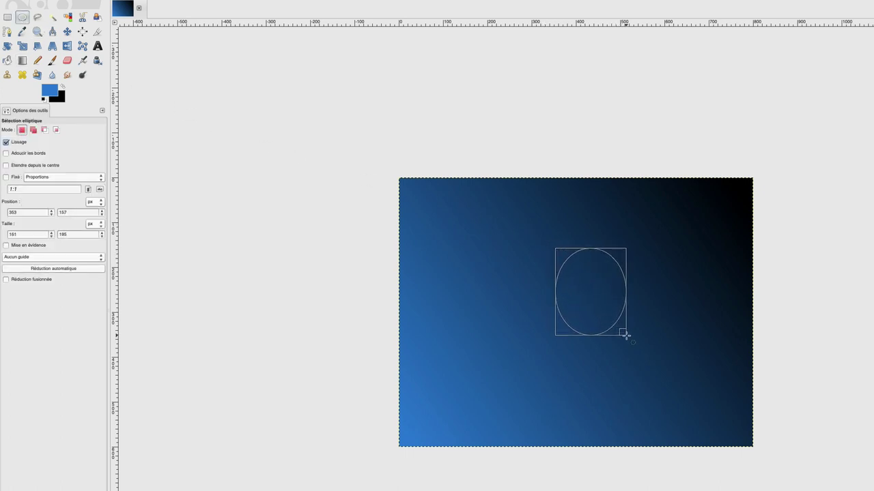
drag(530, 302, 600, 365)
drag(619, 318, 689, 372)
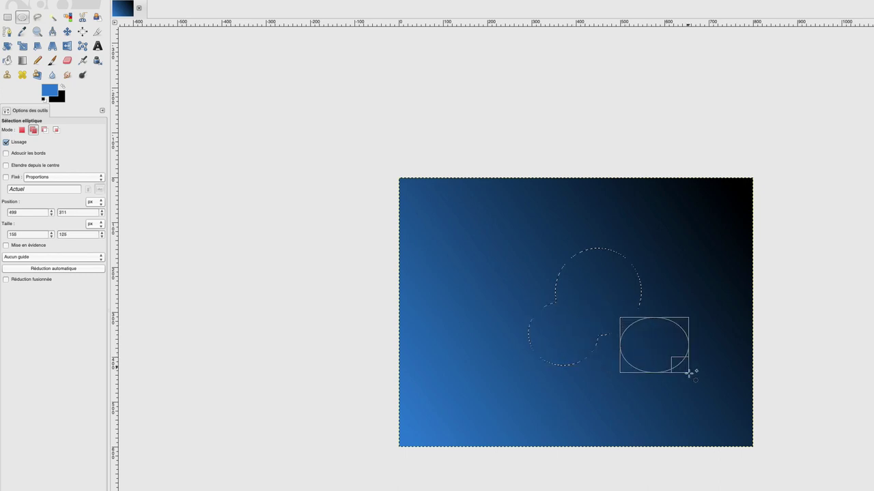
drag(580, 229, 635, 280)
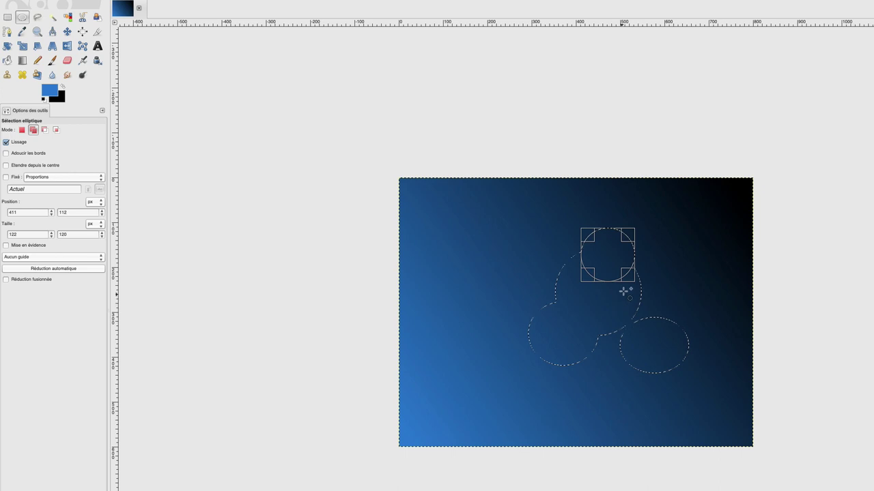
drag(620, 289, 658, 332)
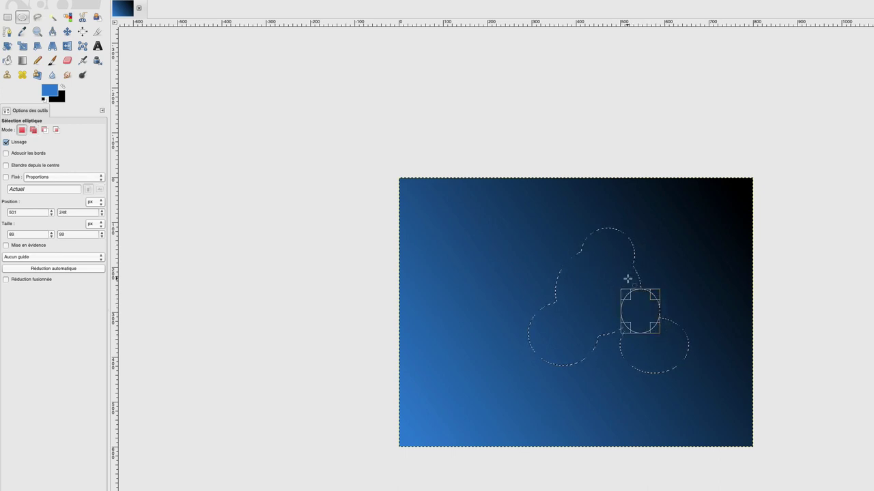
Step: Set the foreground colour to red (ff0000) and bucket-fill the blob selection
click(7, 62)
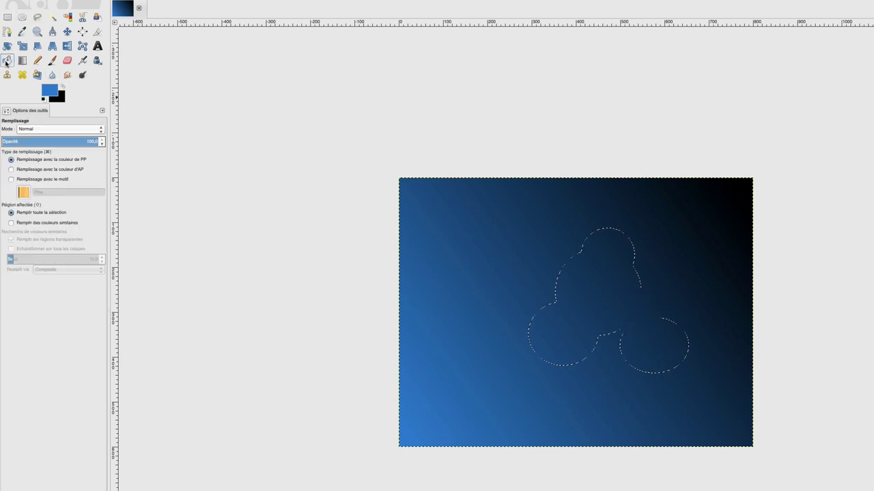
click(49, 90)
click(118, 135)
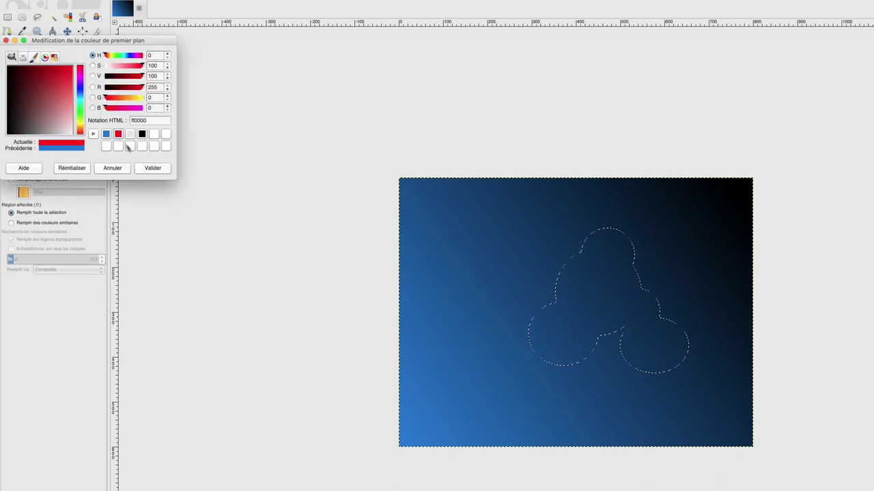
click(153, 168)
click(591, 308)
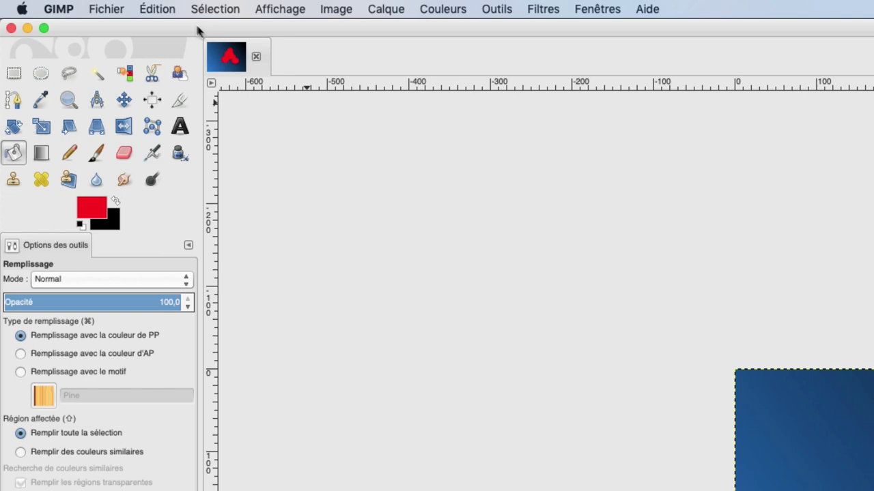
Step: Deselect everything with Select > None and pick the Foreground Select tool
click(175, 11)
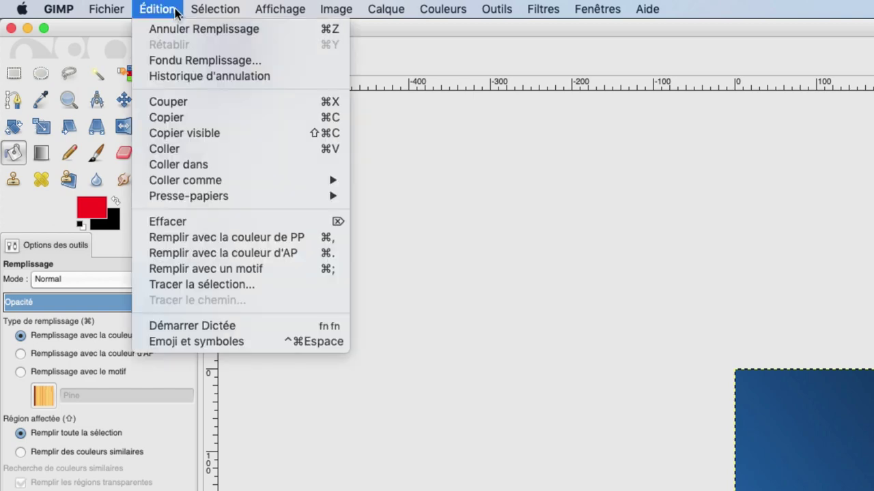
click(213, 43)
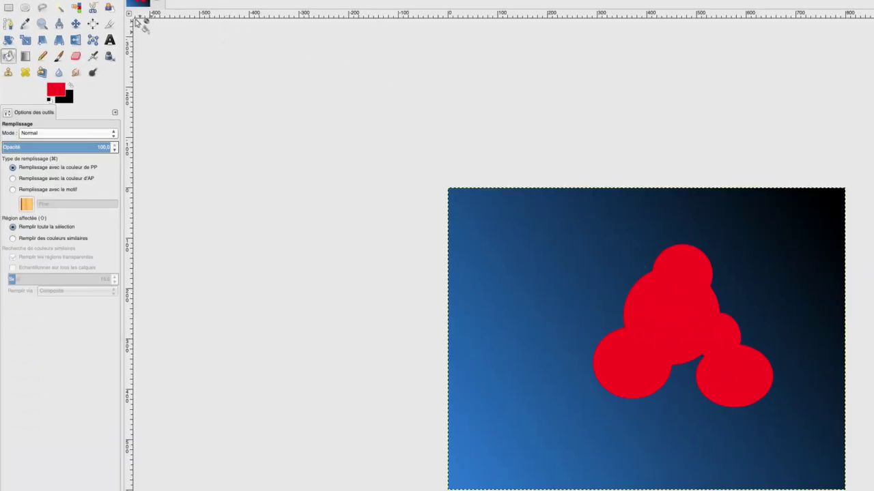
click(110, 6)
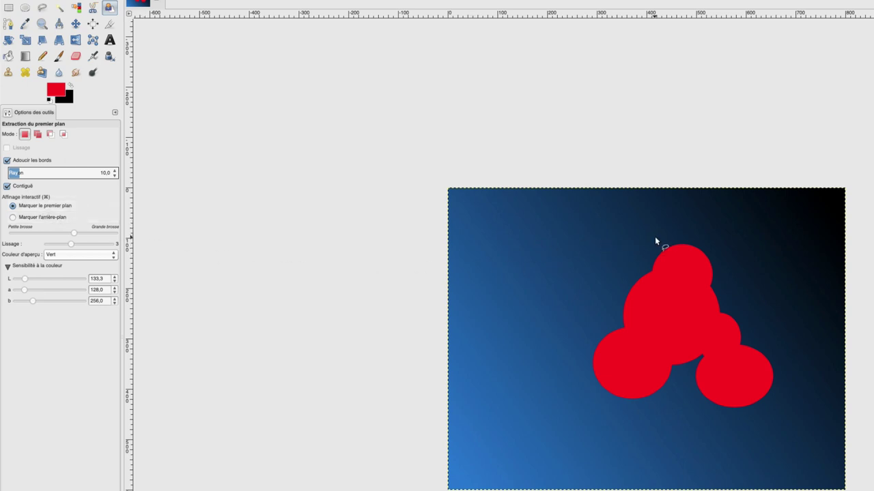
Step: Trace and close a freehand loop around the red blob to show the extraction preview
drag(654, 237, 598, 340)
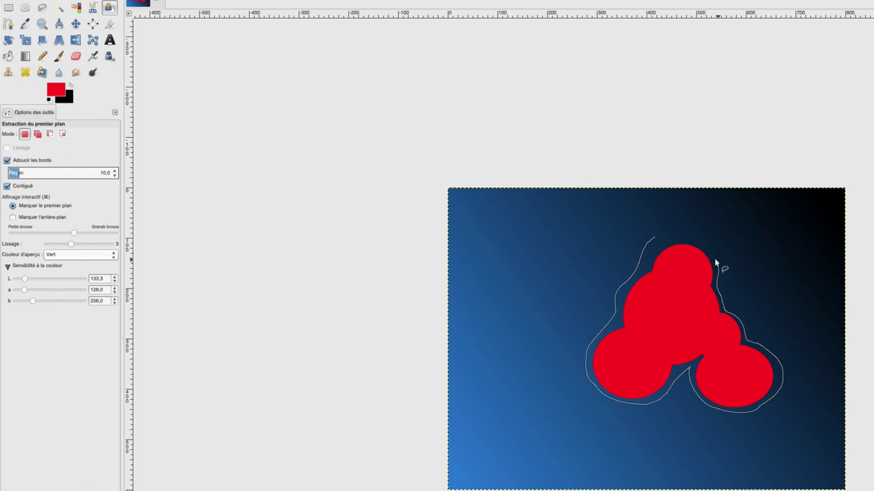
mouse_move(715, 261)
mouse_down()
mouse_move(702, 243)
mouse_move(654, 239)
mouse_up()
click(654, 239)
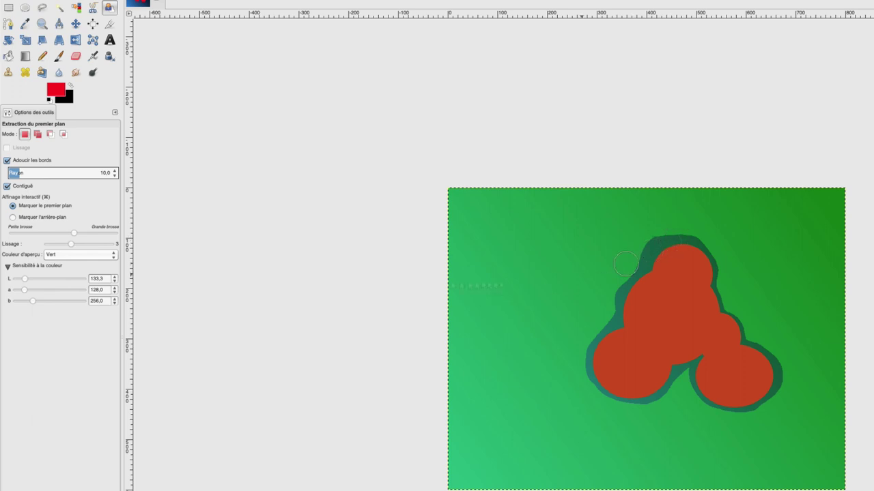
Step: Cycle the Foreground Select preview colour through red and blue, settling on green
click(86, 255)
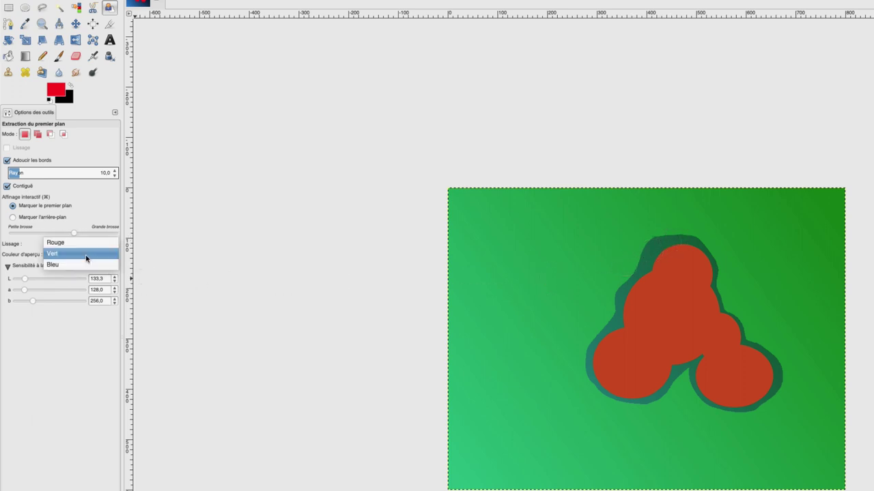
click(80, 242)
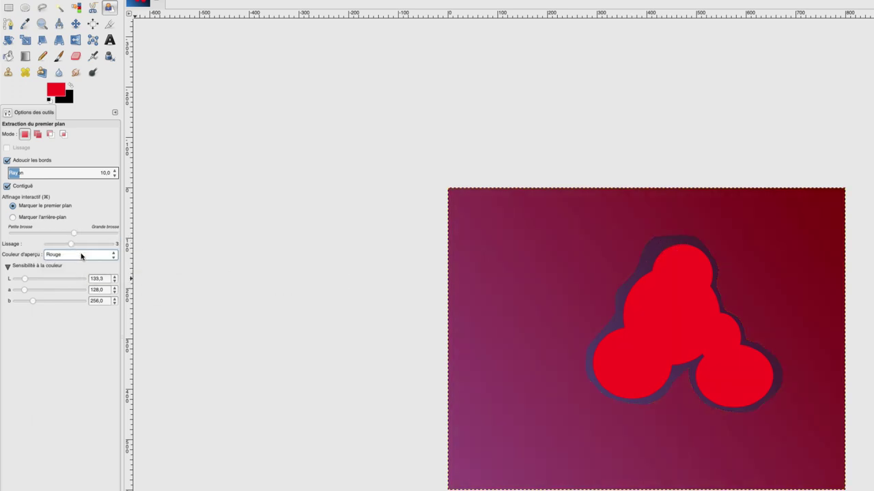
click(80, 254)
click(73, 276)
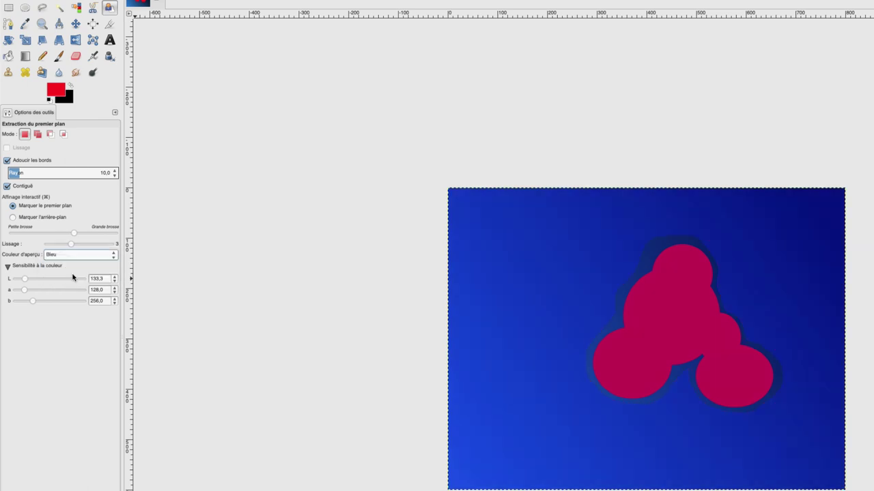
click(75, 255)
click(75, 245)
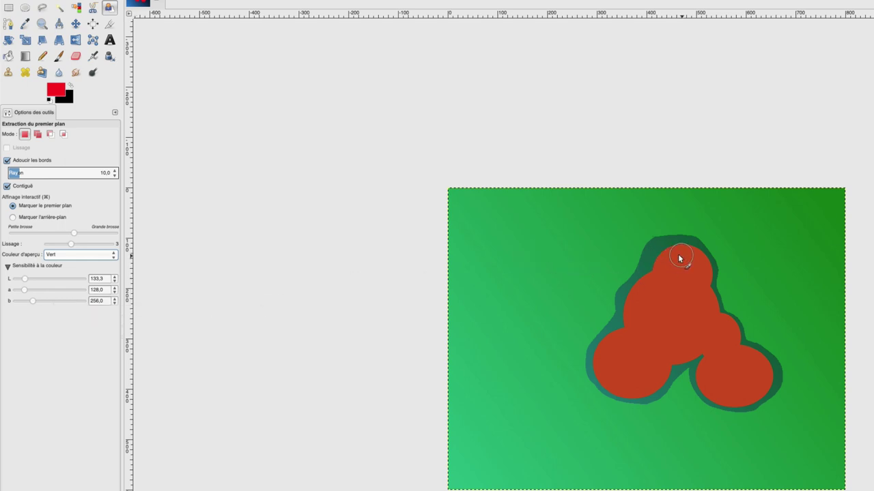
Step: Mark the top lobe as foreground and press Enter to apply the selection
mouse_move(679, 254)
mouse_down()
mouse_move(636, 297)
mouse_move(627, 333)
mouse_move(604, 367)
mouse_move(618, 384)
mouse_move(643, 382)
mouse_move(676, 347)
mouse_move(709, 343)
mouse_move(726, 384)
mouse_move(751, 385)
mouse_move(729, 347)
mouse_up()
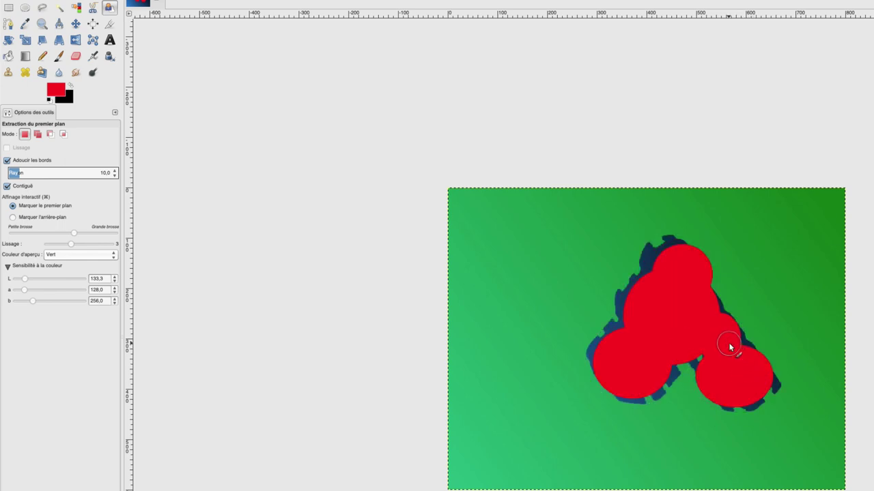
key(super)
key(Return)
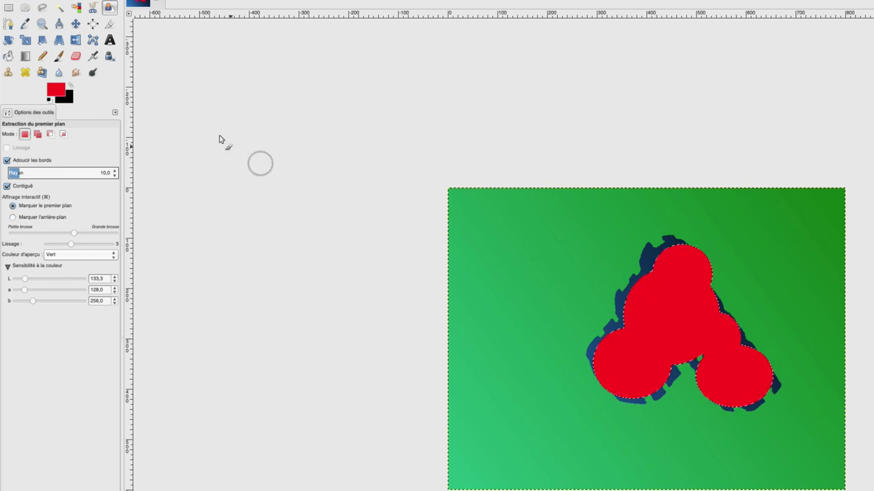
Step: Drag a linear FG-to-BG gradient from the lower-left lobe up to the top lobe
click(24, 57)
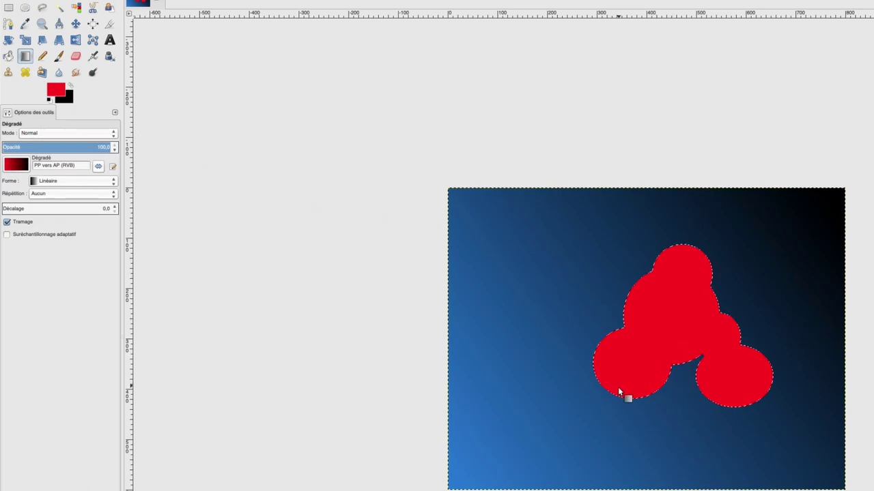
drag(619, 392, 688, 261)
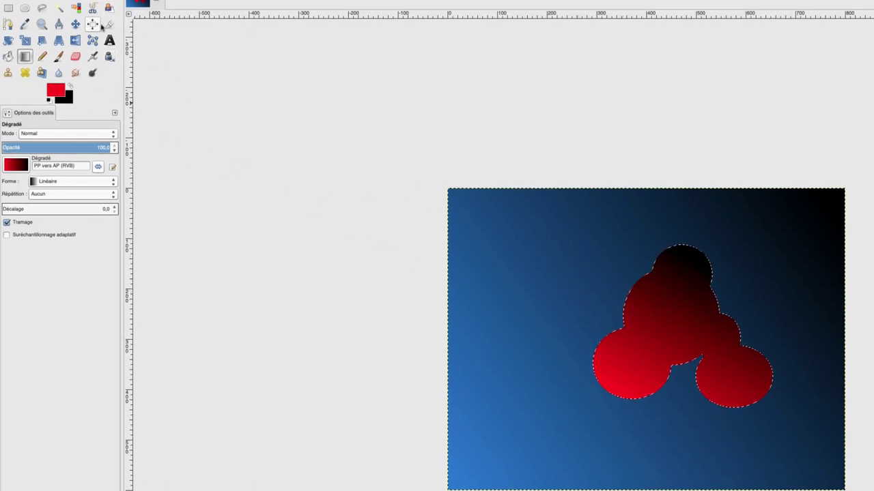
Step: Draw a closed Foreground Select lasso around the red-to-black three-lobed shape
click(109, 8)
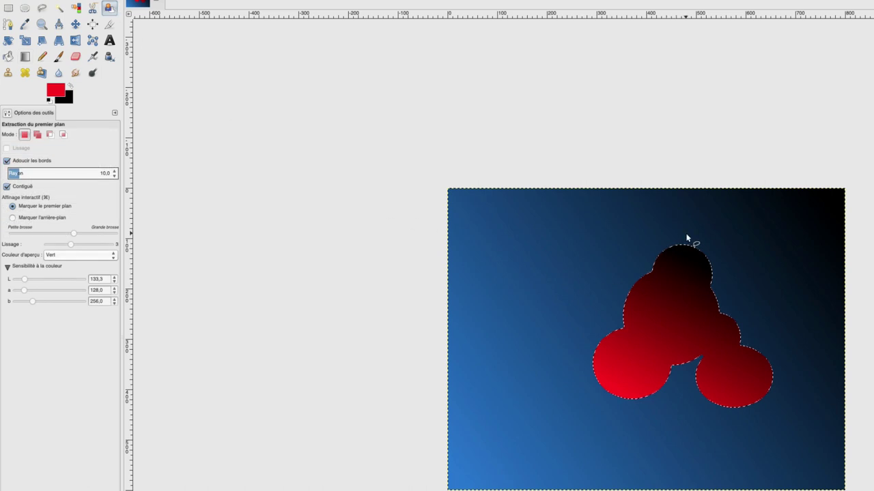
drag(660, 242, 614, 326)
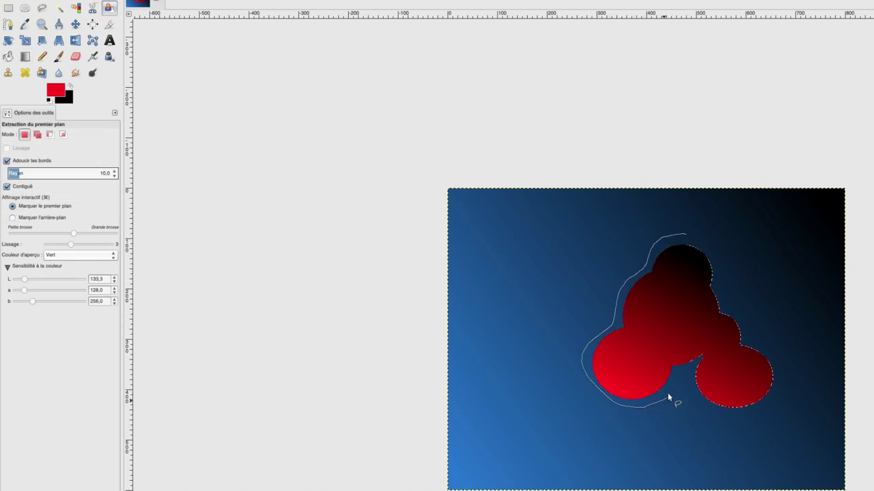
mouse_move(688, 377)
mouse_down()
mouse_move(692, 394)
mouse_move(733, 416)
mouse_move(774, 399)
mouse_move(783, 357)
mouse_move(762, 343)
mouse_up()
drag(731, 311, 716, 286)
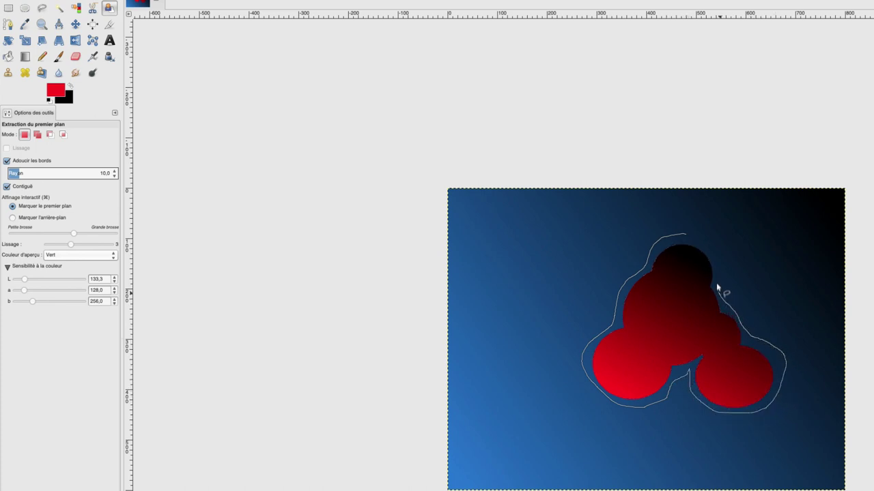
click(685, 237)
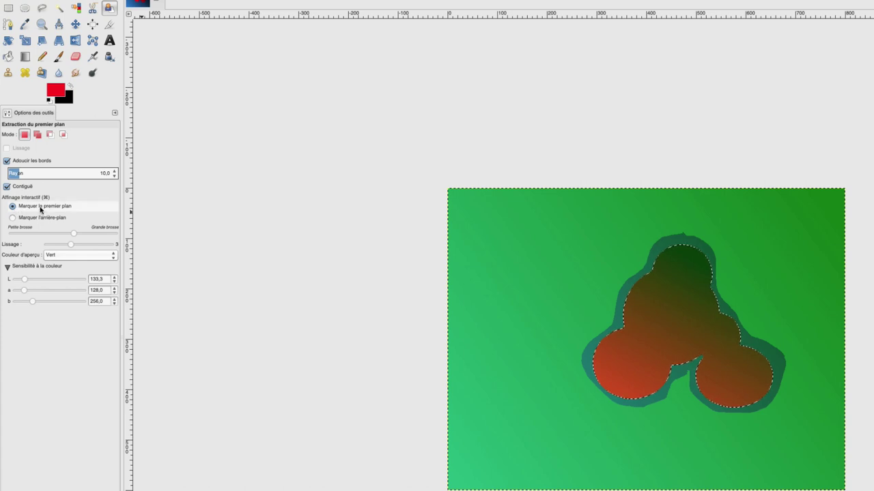
Step: Paint foreground strokes over the top, lower-left and lower-right lobes of the shape
click(669, 269)
drag(669, 269, 633, 335)
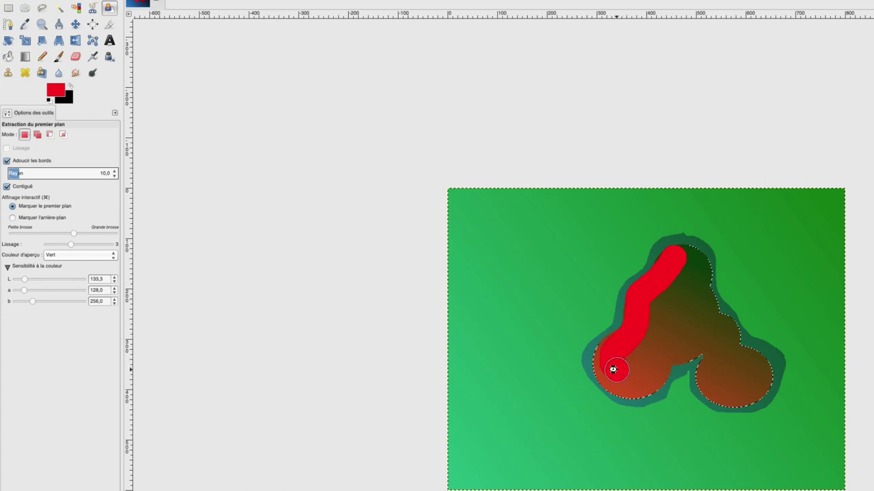
drag(632, 335, 618, 374)
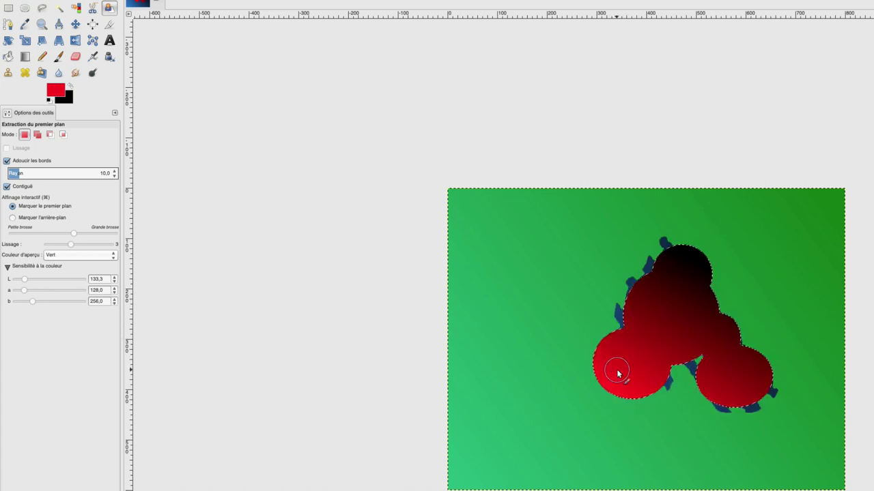
mouse_move(660, 283)
mouse_down()
mouse_move(683, 267)
mouse_move(707, 287)
mouse_move(745, 384)
mouse_move(736, 382)
mouse_up()
mouse_move(702, 347)
mouse_down()
mouse_move(739, 380)
mouse_move(755, 339)
mouse_up()
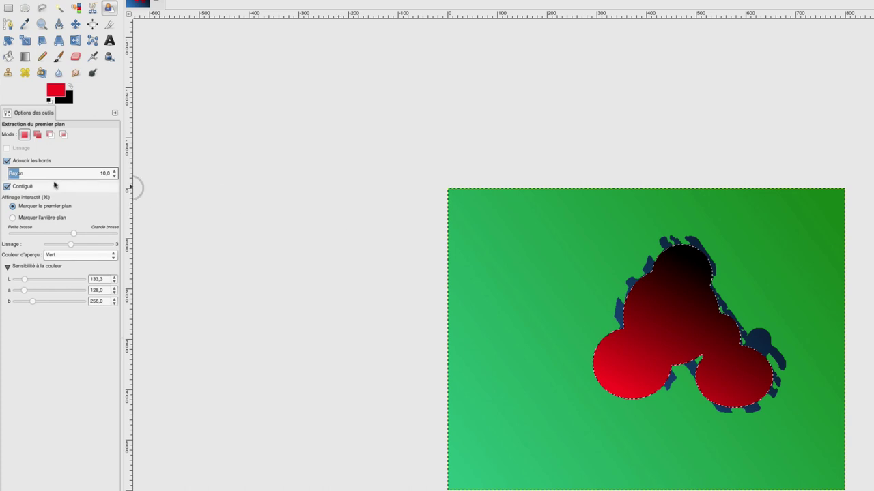
Step: In Mark background mode, paint out the blue edges on the right and the gap between lobes
click(13, 217)
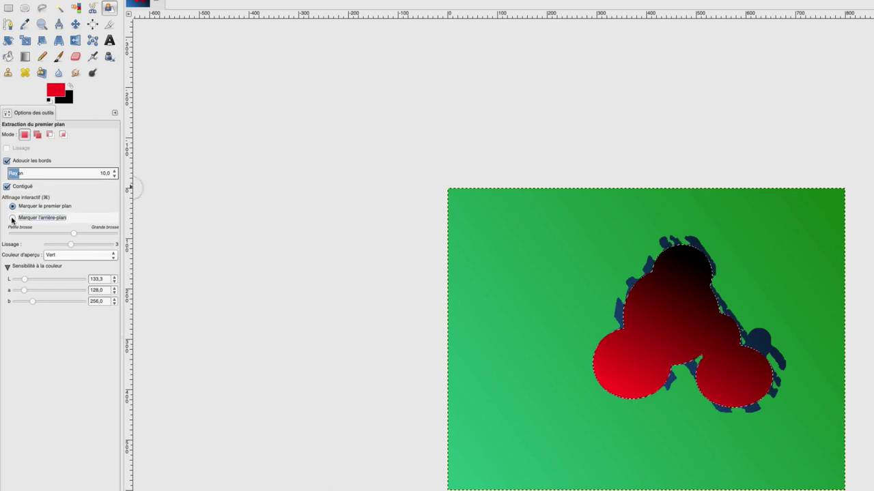
drag(754, 313, 788, 363)
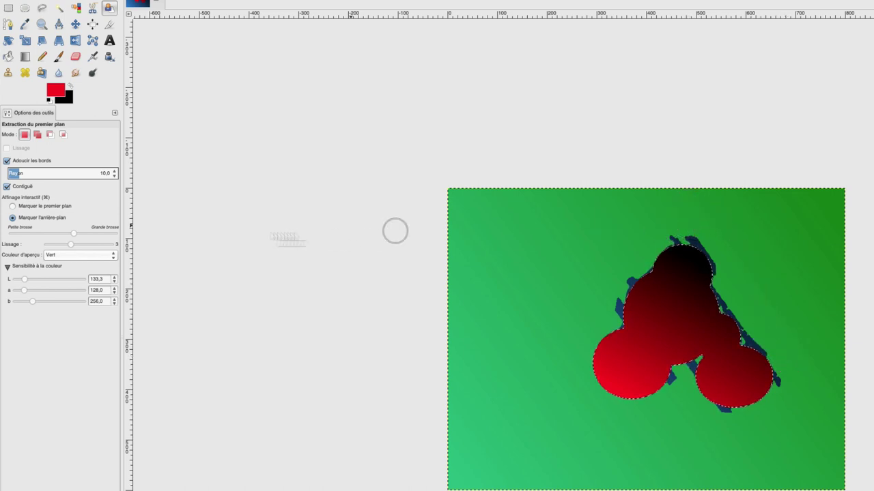
mouse_move(74, 235)
mouse_down()
mouse_move(49, 236)
mouse_move(86, 237)
mouse_move(27, 235)
mouse_up()
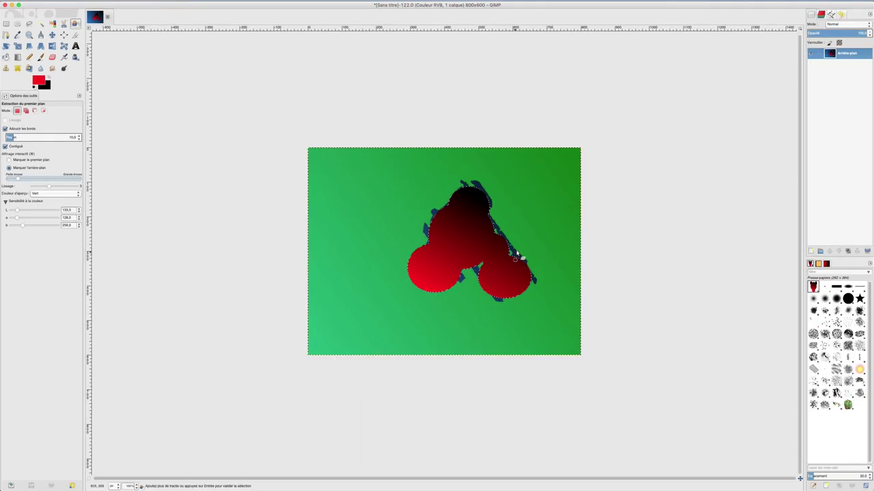
scroll(517, 254, up, 2)
scroll(516, 254, up, 2)
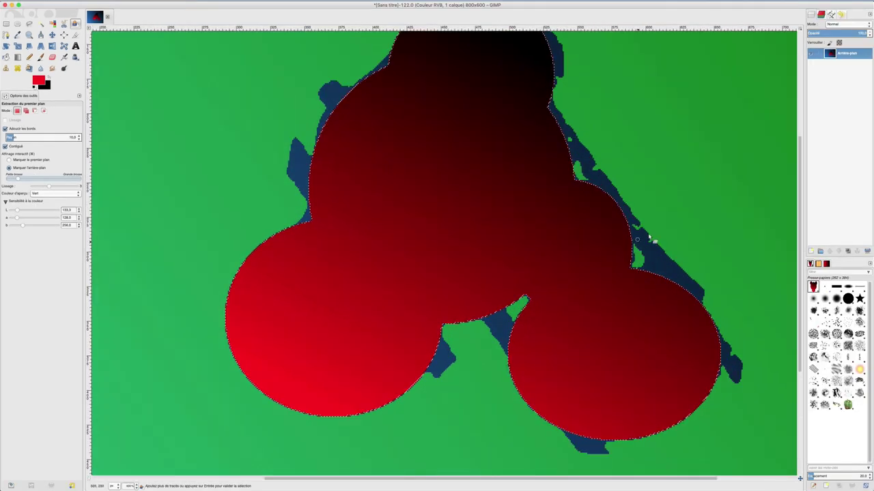
drag(649, 232, 703, 292)
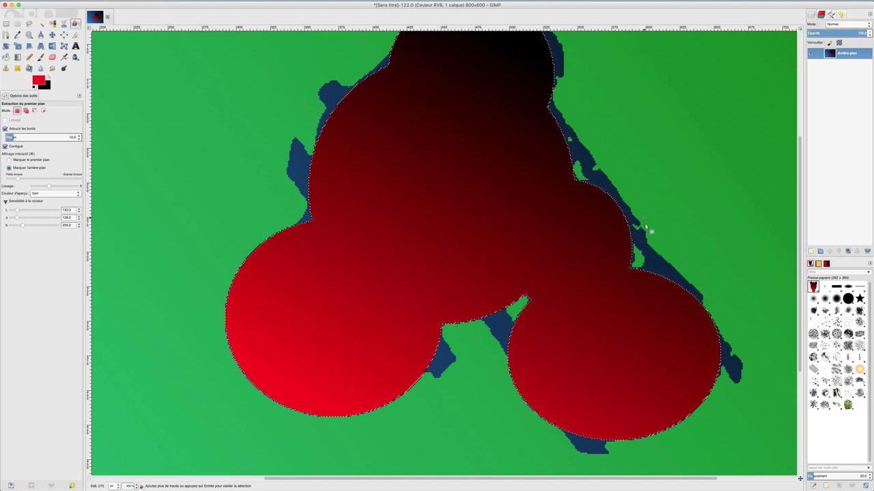
drag(644, 219, 647, 253)
drag(493, 327, 486, 332)
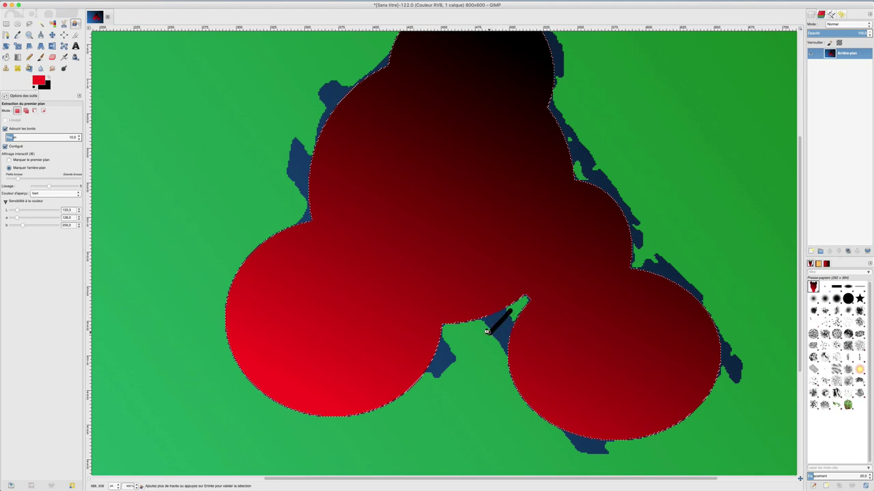
ctrl+scroll(465, 244, down, 5)
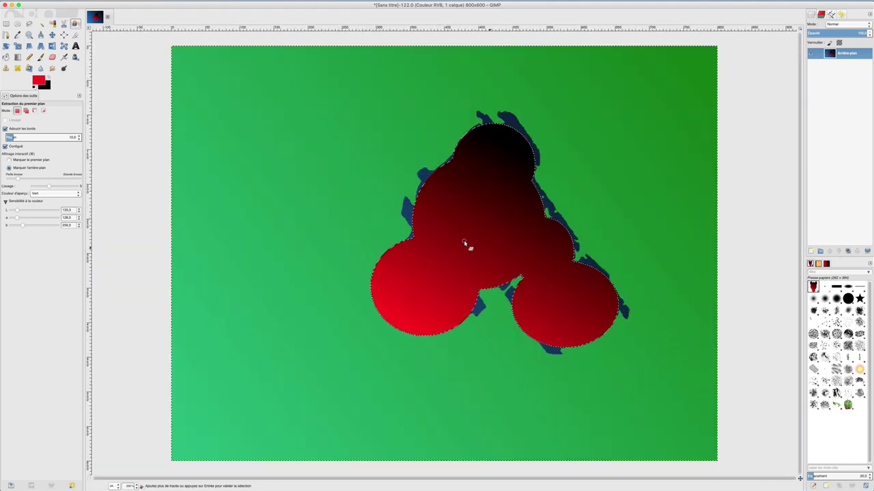
Step: Apply the Foreground Select extraction as a selection around the shape
key(Return)
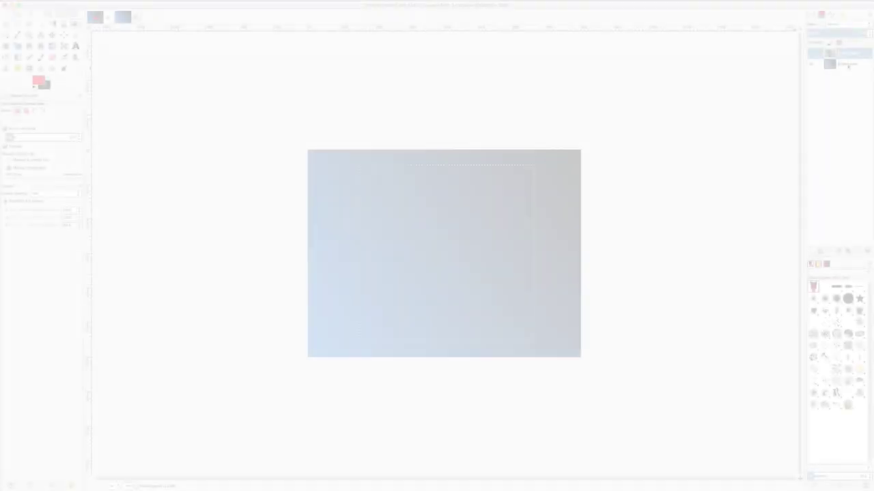
Step: Cancel the stray outline and make the Presse-papiers minion layer visible
drag(495, 184, 449, 180)
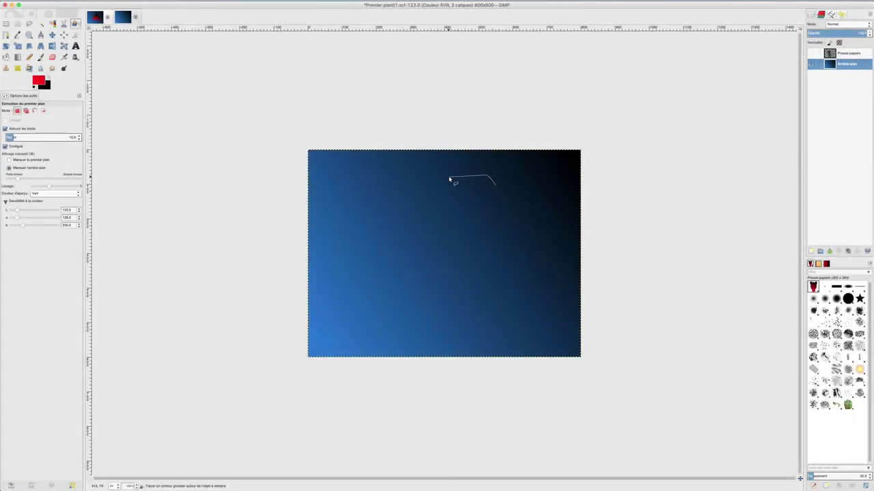
key(Escape)
click(811, 54)
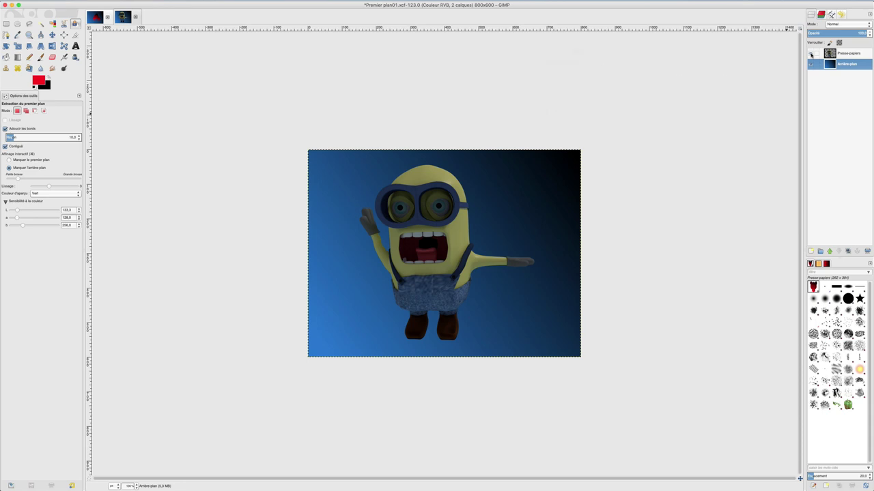
Step: Merge the visible layers from the Presse-papiers layer menu, keeping 'Etendu autant que nécessaire'
click(839, 54)
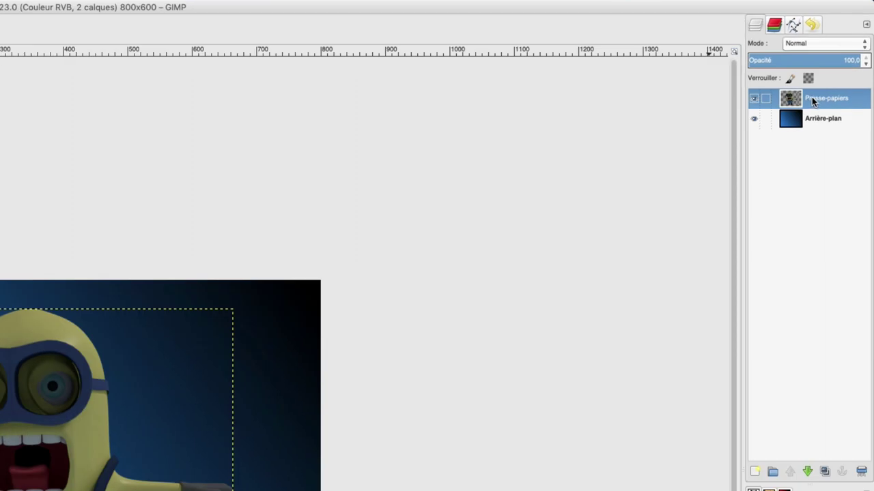
right_click(839, 54)
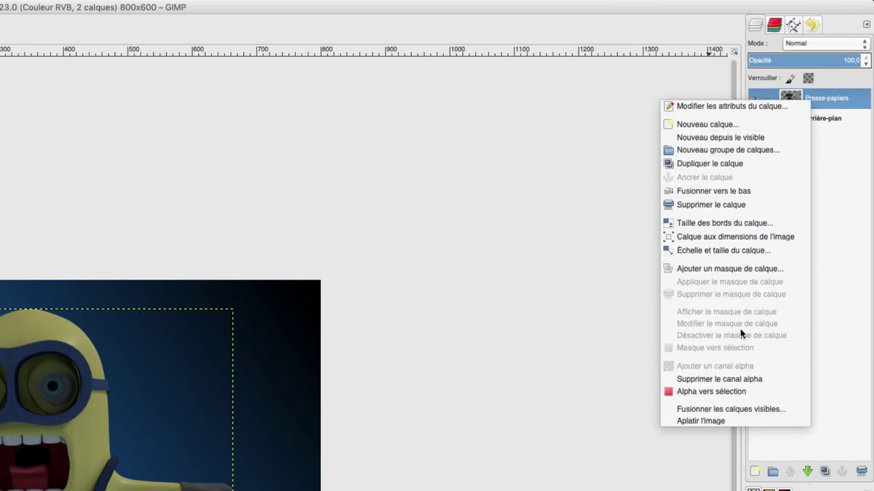
click(746, 412)
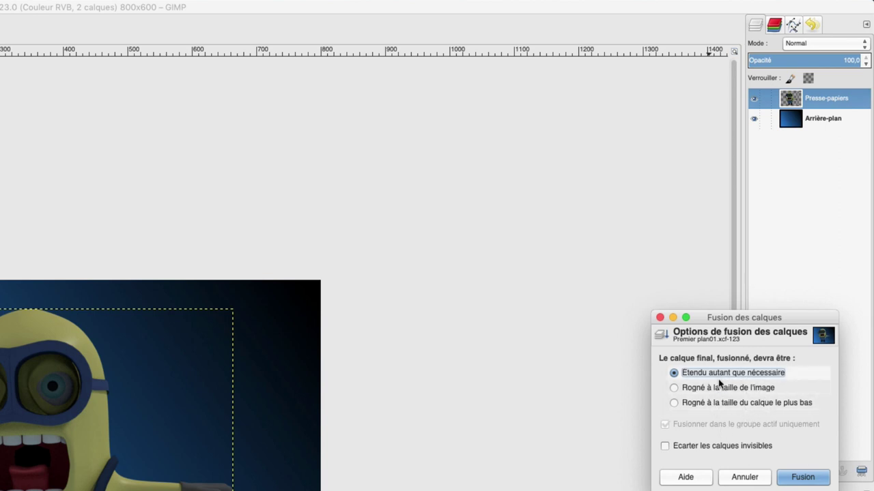
click(803, 477)
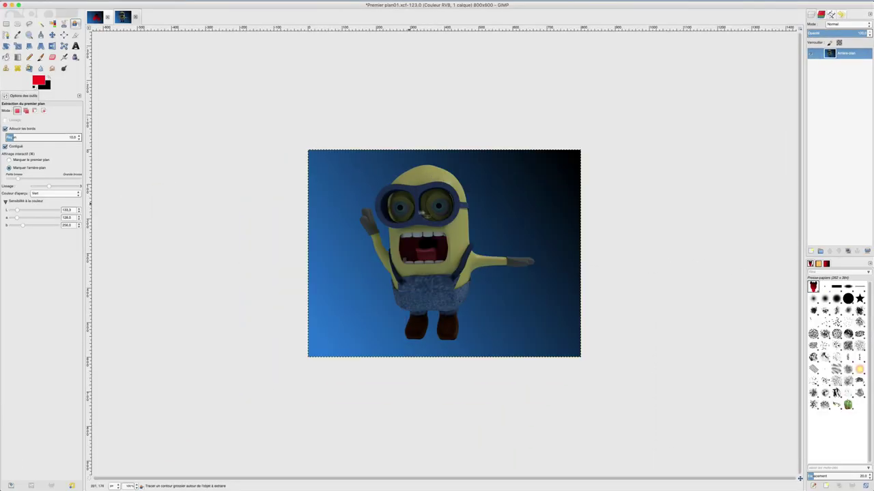
Step: Toggle the merged layer's visibility, then lasso a rough outline around the whole minion
click(811, 54)
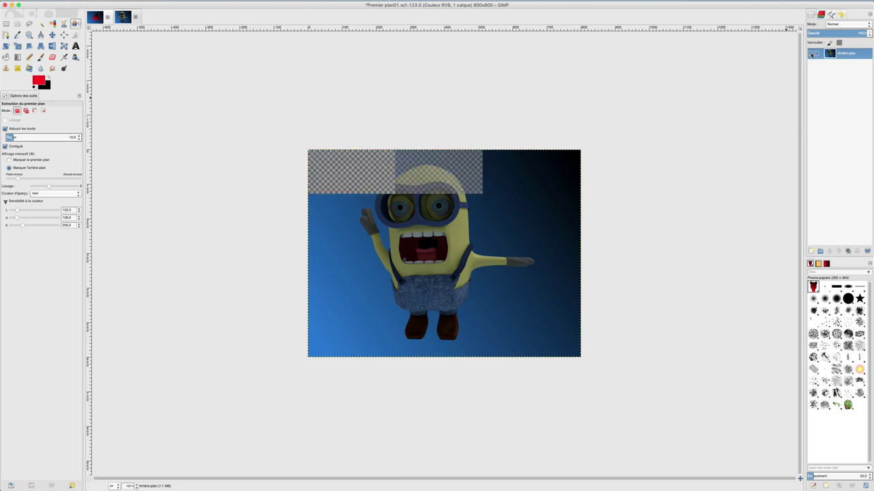
click(811, 54)
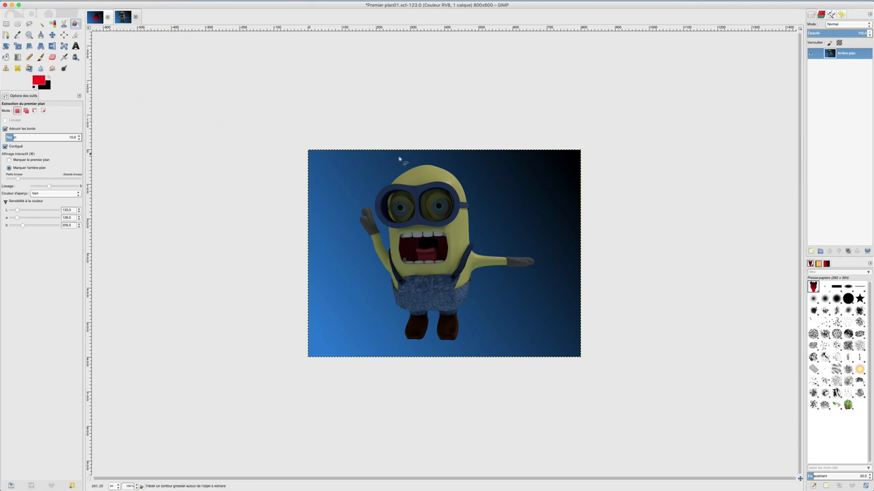
drag(383, 182, 374, 196)
drag(431, 327, 438, 343)
mouse_move(464, 316)
mouse_down()
mouse_move(478, 273)
mouse_move(539, 266)
mouse_move(535, 256)
mouse_move(483, 252)
mouse_move(465, 183)
mouse_move(447, 163)
mouse_move(413, 164)
mouse_up()
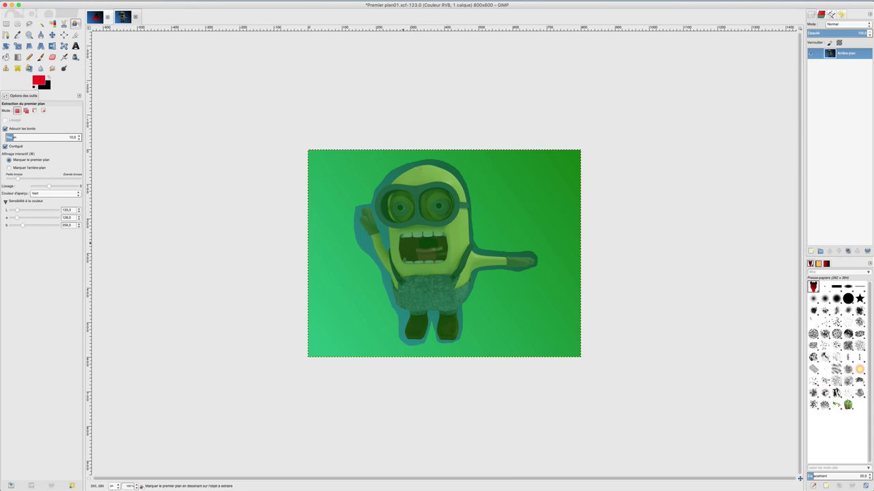
Step: Set the extraction preview colour to Rouge
click(45, 196)
click(43, 200)
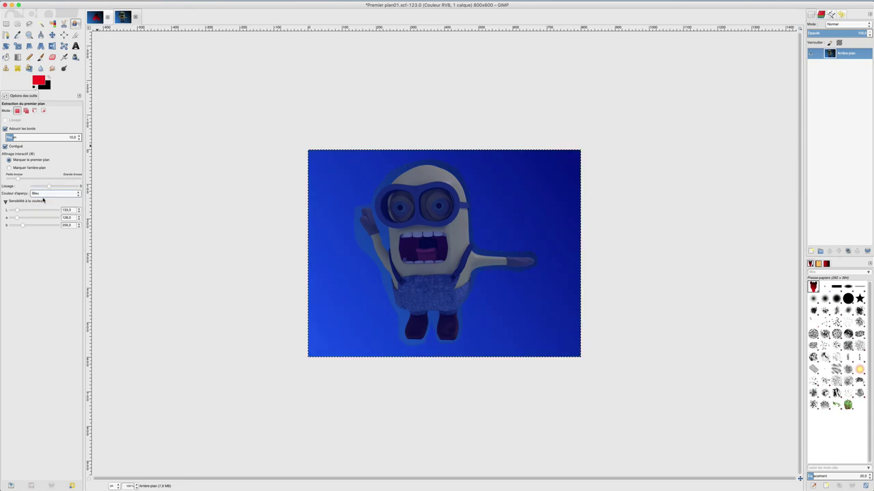
click(48, 193)
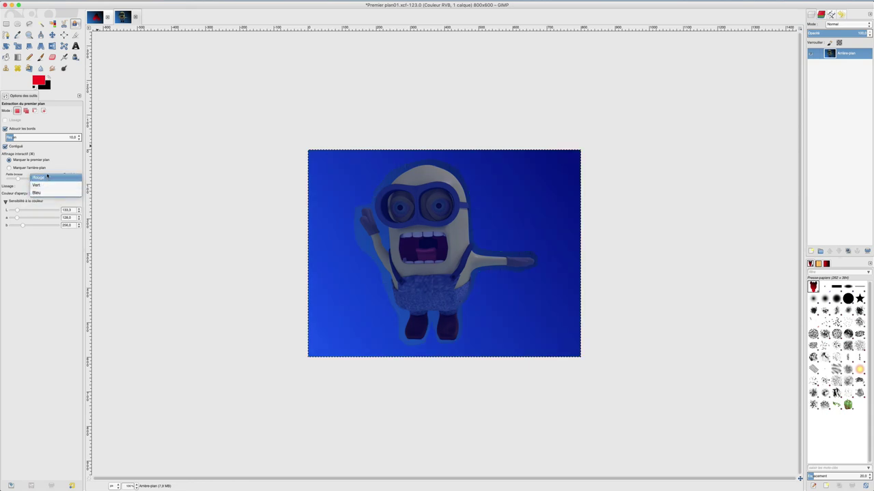
click(49, 177)
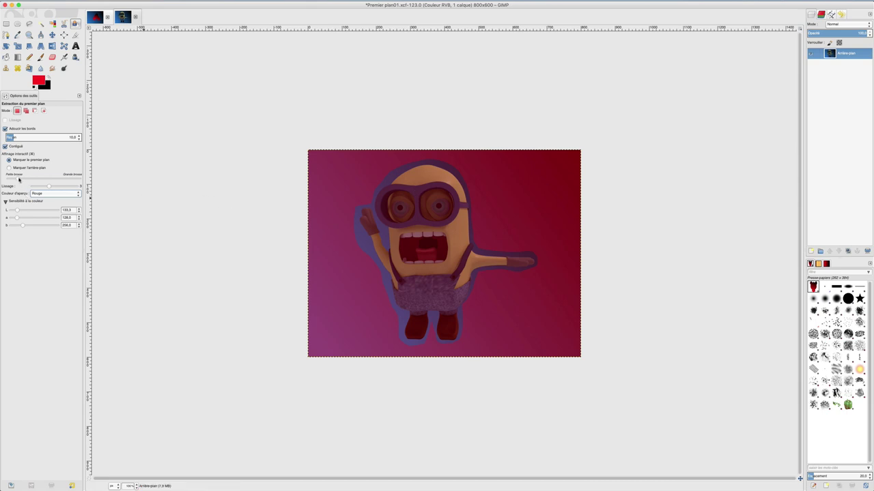
Step: Enlarge the brush and paint the minion's head, strap and body as foreground
drag(19, 179, 30, 179)
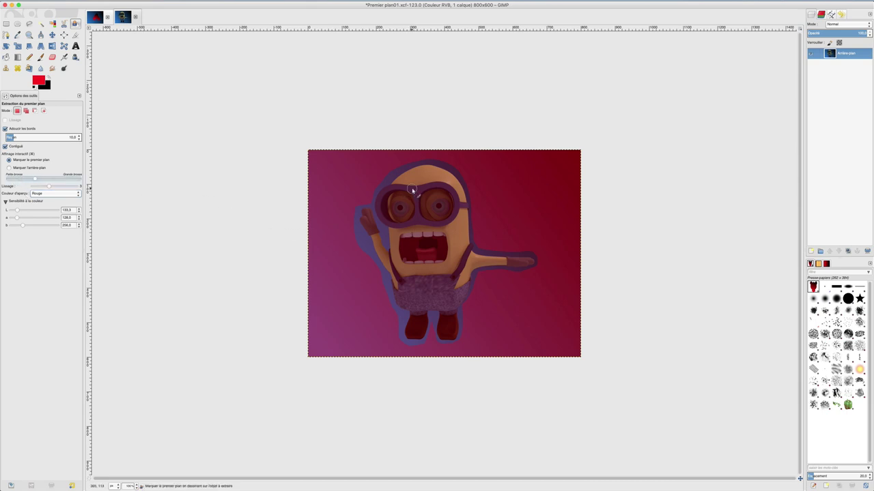
drag(418, 172, 399, 186)
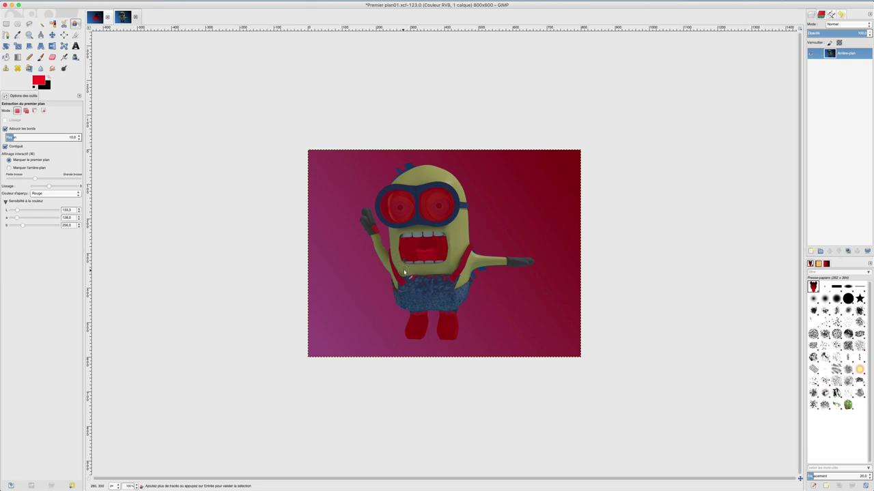
mouse_move(400, 262)
mouse_down()
mouse_move(406, 288)
mouse_move(454, 279)
mouse_move(458, 264)
mouse_up()
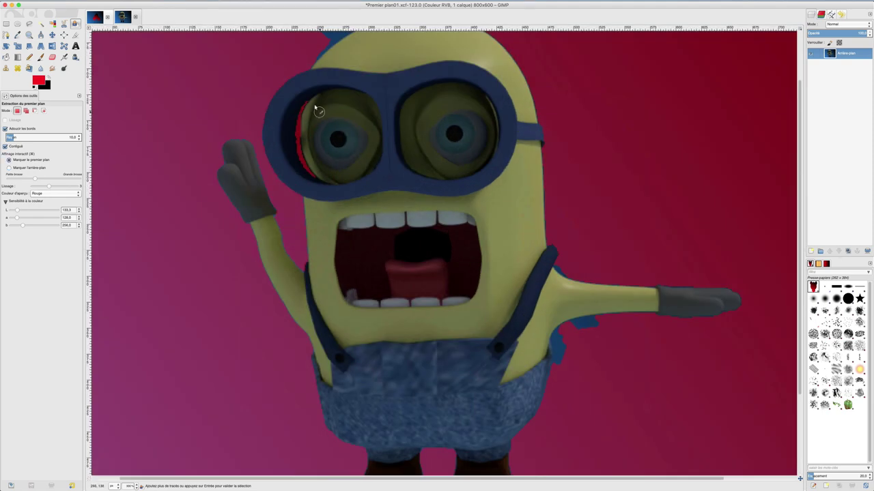
Step: Try a foreground stroke on the left goggle rim, undo it, and switch to Marquer l'arrière-plan
drag(36, 179, 41, 181)
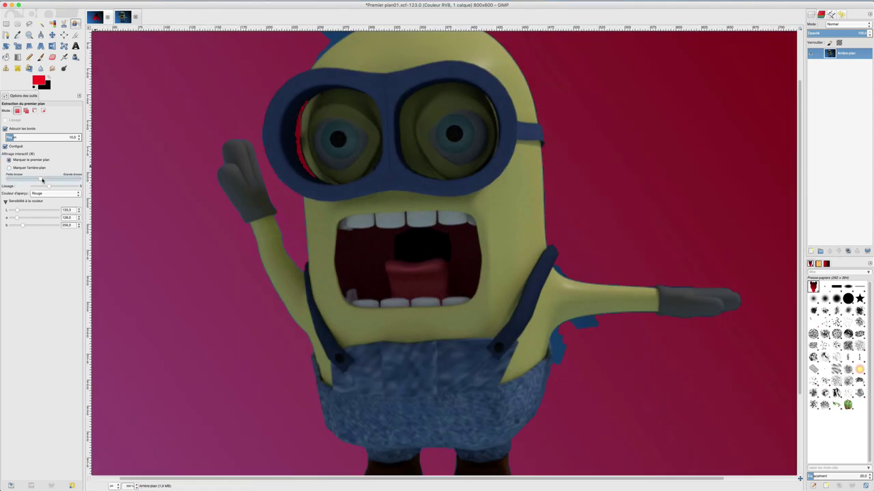
mouse_move(310, 101)
mouse_down()
mouse_move(302, 164)
mouse_move(313, 176)
mouse_up()
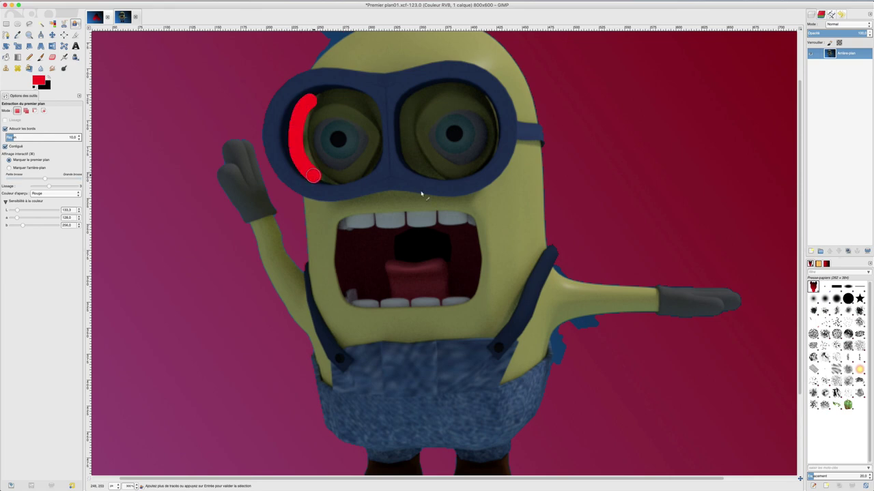
key(ctrl+z)
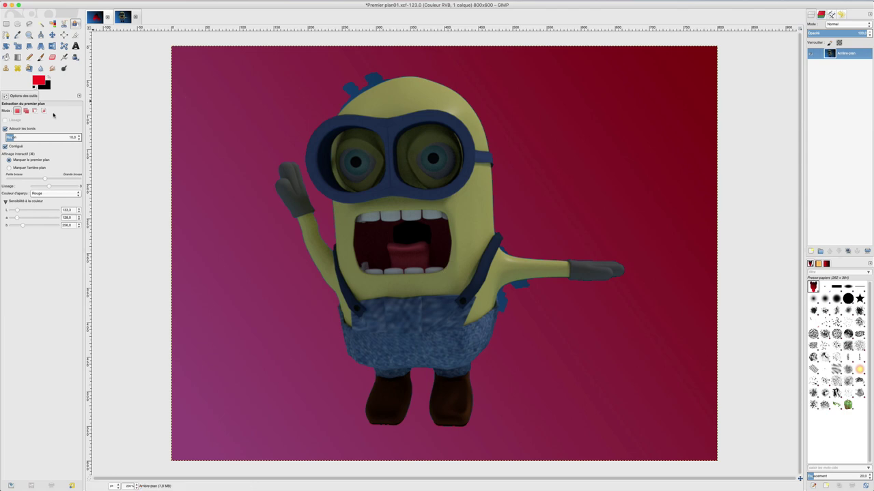
click(9, 168)
Step: Shrink the brush and mark the blue fringe under the arm as background
drag(45, 179, 28, 180)
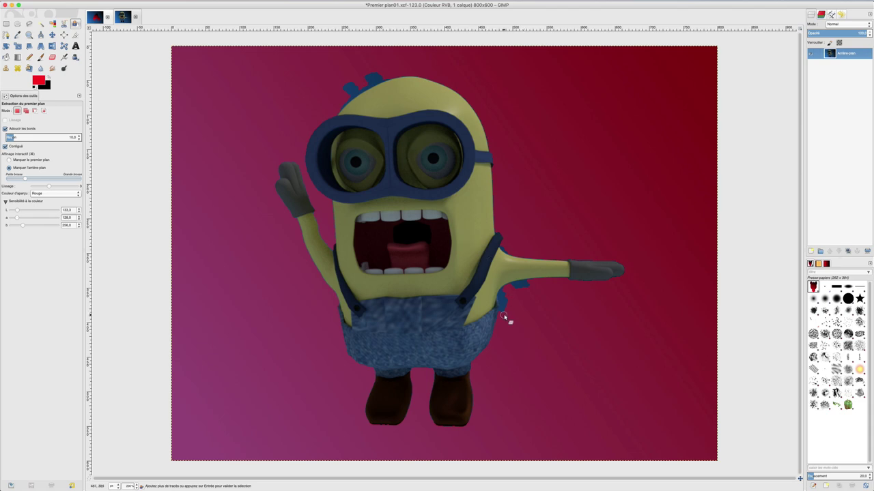
scroll(503, 316, up, 2)
scroll(550, 266, up, 3)
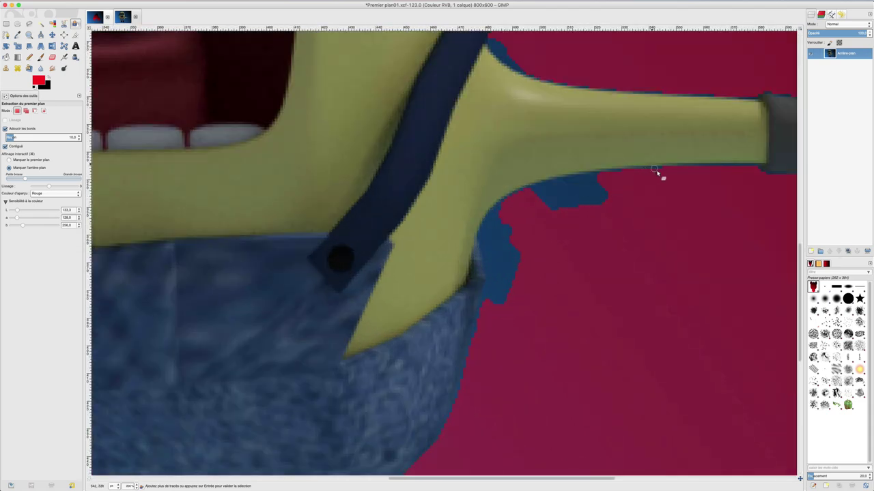
mouse_move(660, 173)
mouse_down()
mouse_move(564, 180)
mouse_move(490, 217)
mouse_move(488, 318)
mouse_up()
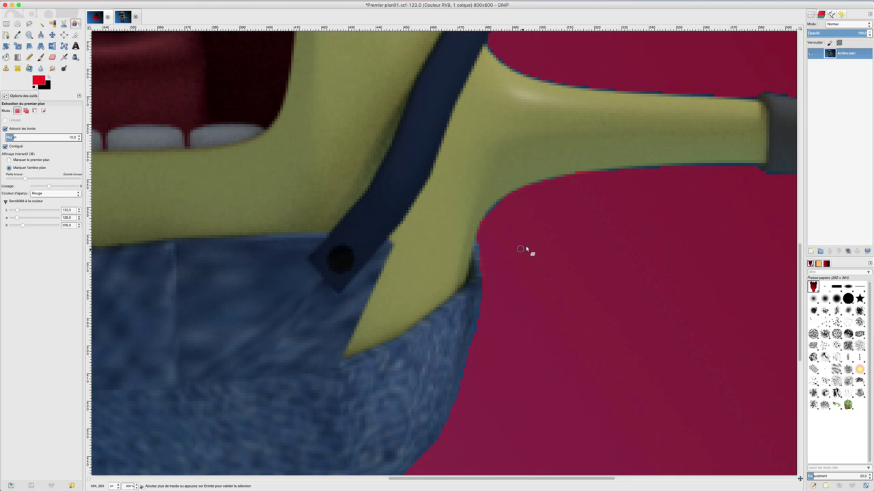
ctrl+scroll(526, 243, down, 3)
ctrl+scroll(526, 243, down, 3)
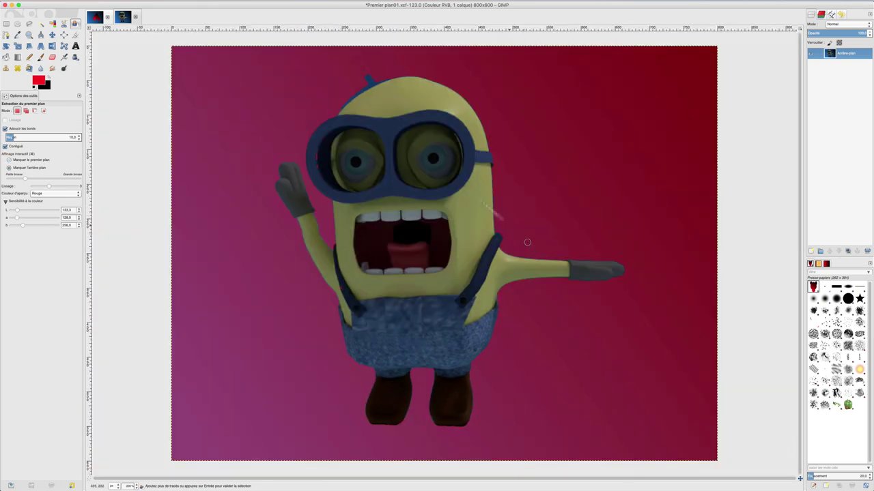
Step: Mark the area above the hat and along its edge as background
ctrl+scroll(331, 84, up, 2)
ctrl+scroll(331, 84, up, 4)
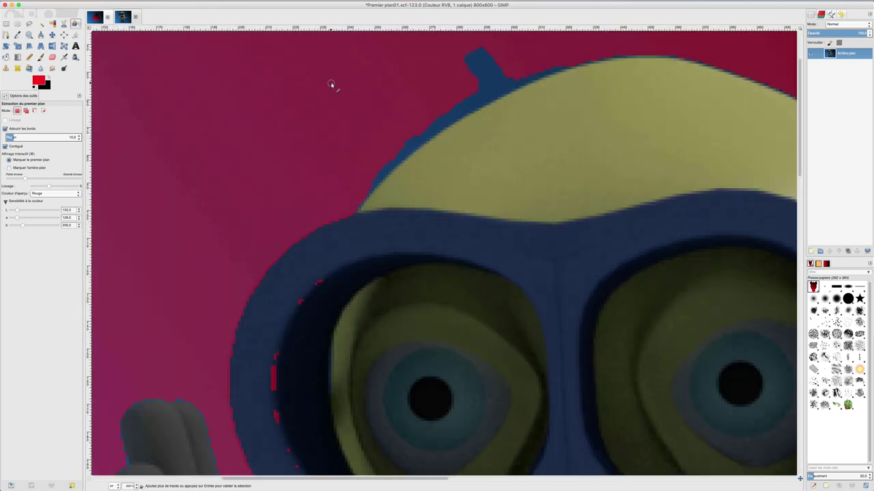
mouse_move(563, 65)
mouse_down()
mouse_move(448, 120)
mouse_move(356, 185)
mouse_up()
drag(434, 131, 353, 197)
drag(366, 193, 388, 169)
scroll(368, 145, down, 5)
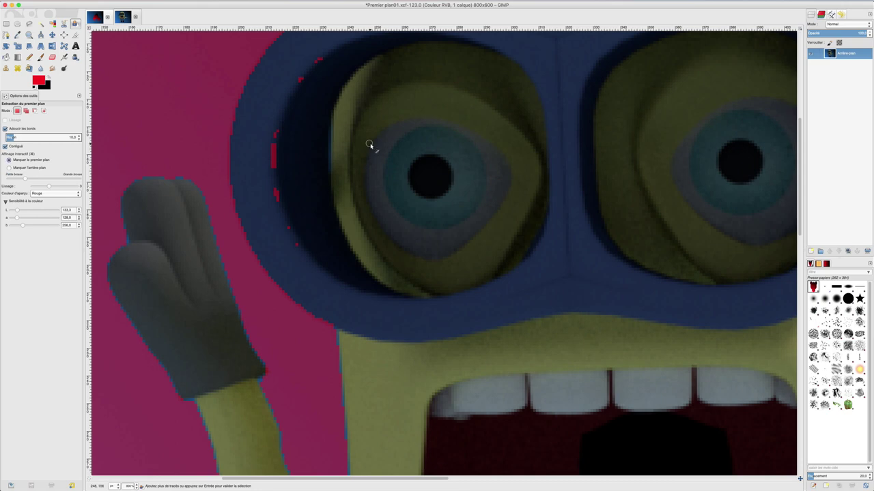
ctrl+scroll(368, 144, down, 3)
ctrl+scroll(369, 144, down, 3)
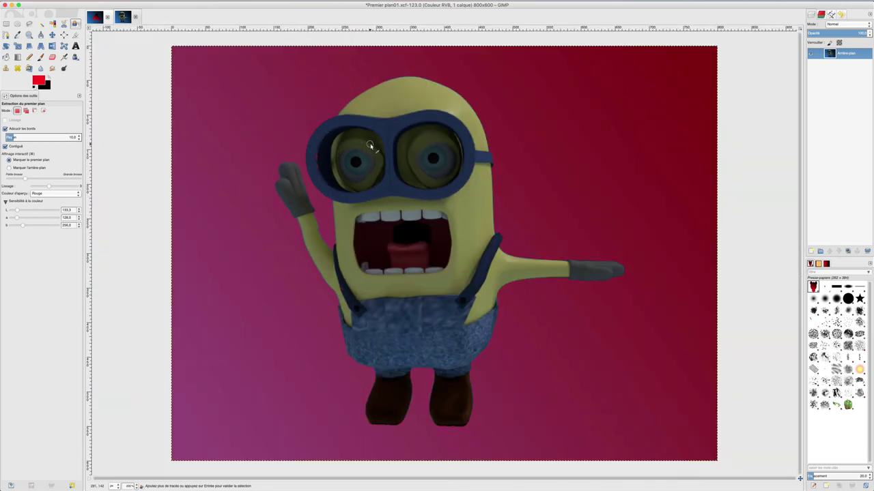
scroll(369, 145, up, 2)
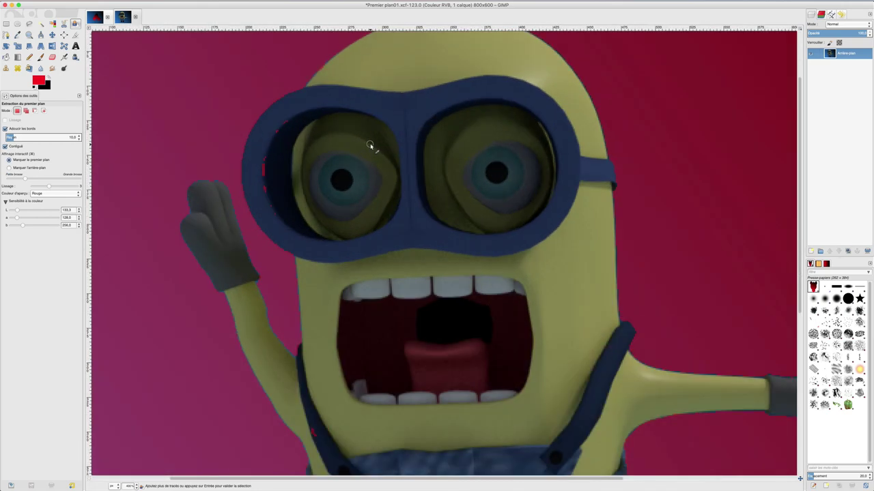
Step: Resize the brush and mark the left goggle rim area as foreground
click(27, 160)
drag(24, 180, 33, 181)
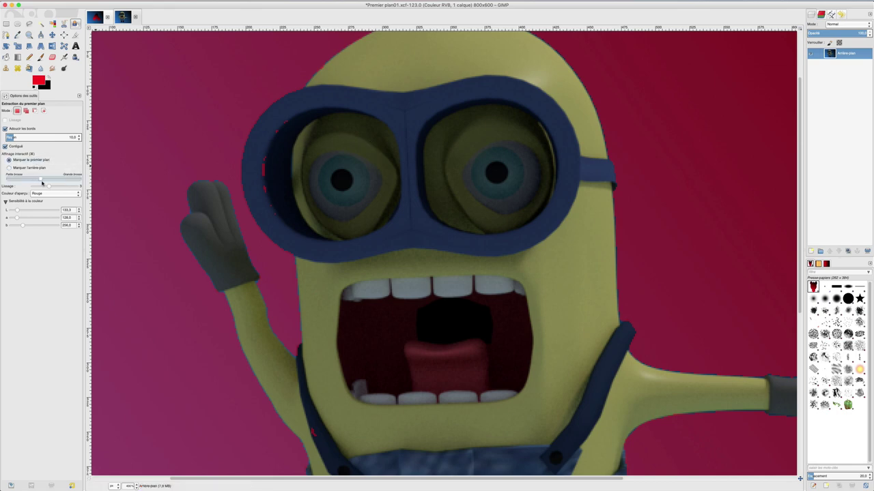
drag(285, 122, 276, 217)
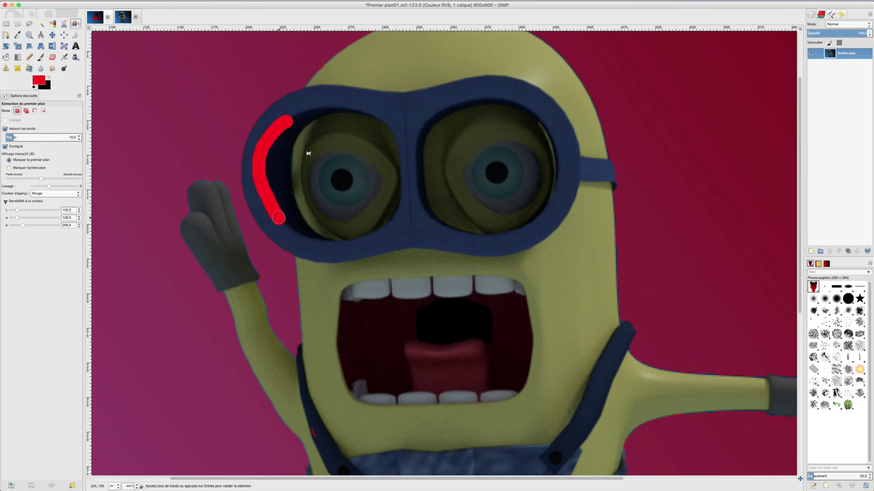
drag(294, 148, 290, 180)
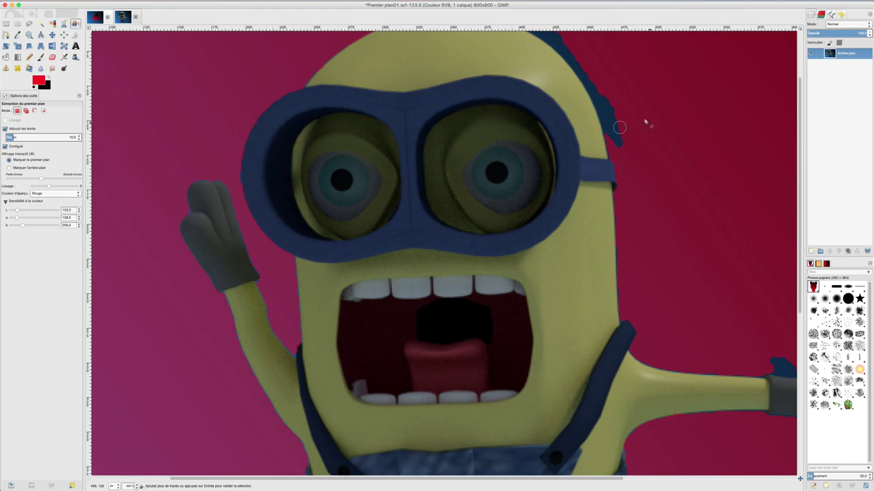
Step: Switch the interactive refinement to Mark background
scroll(605, 142, up, 3)
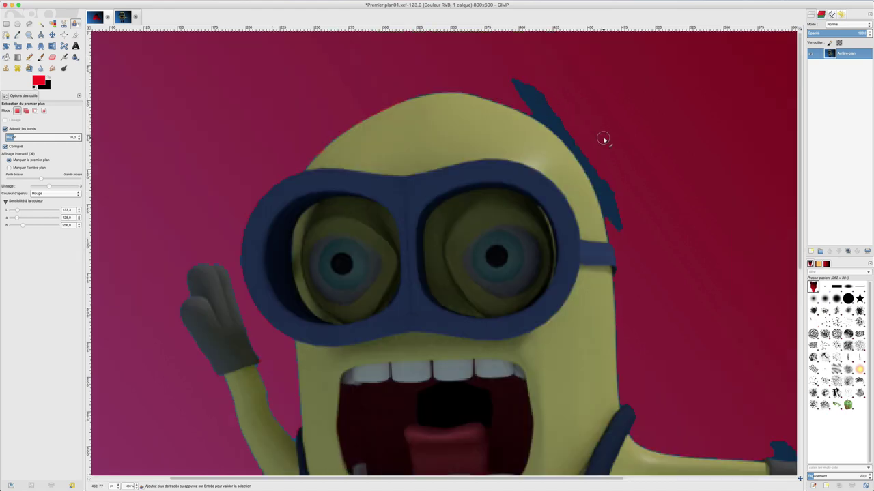
scroll(603, 139, down, 4)
scroll(603, 139, up, 4)
click(14, 167)
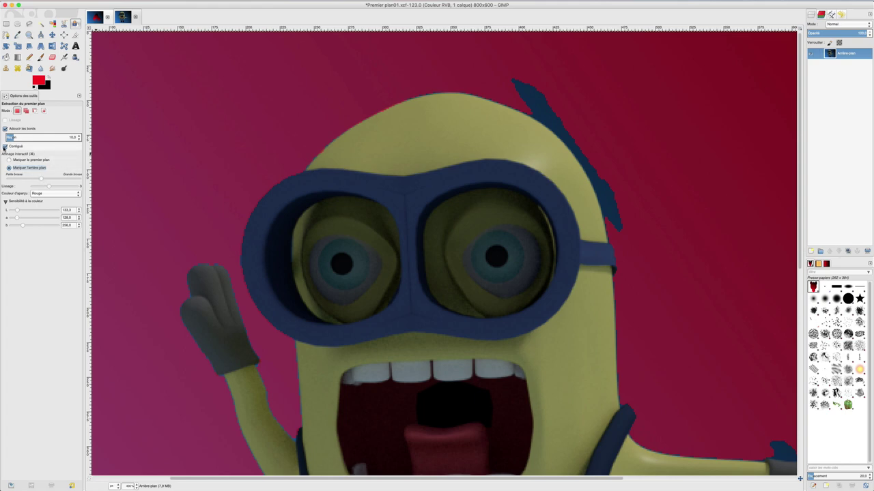
Step: Turn off Contiguous and paint the blue hair strands as background
click(5, 146)
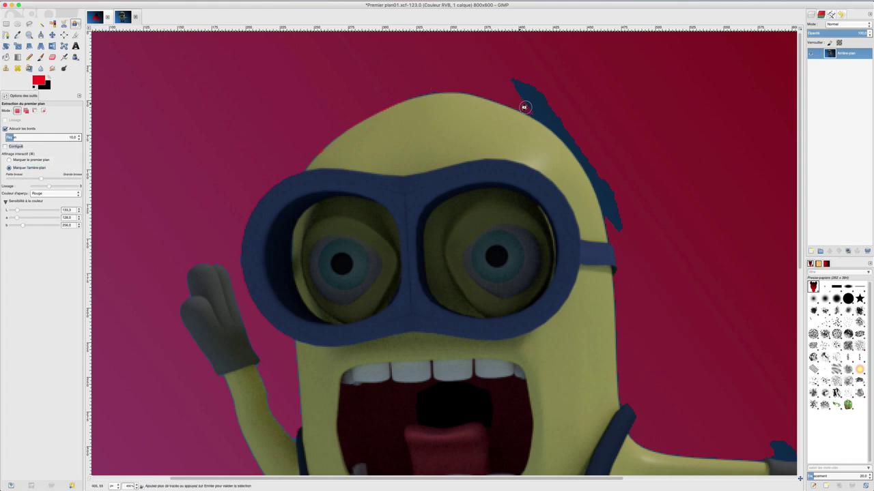
mouse_move(523, 107)
mouse_down()
mouse_move(612, 198)
mouse_move(618, 223)
mouse_up()
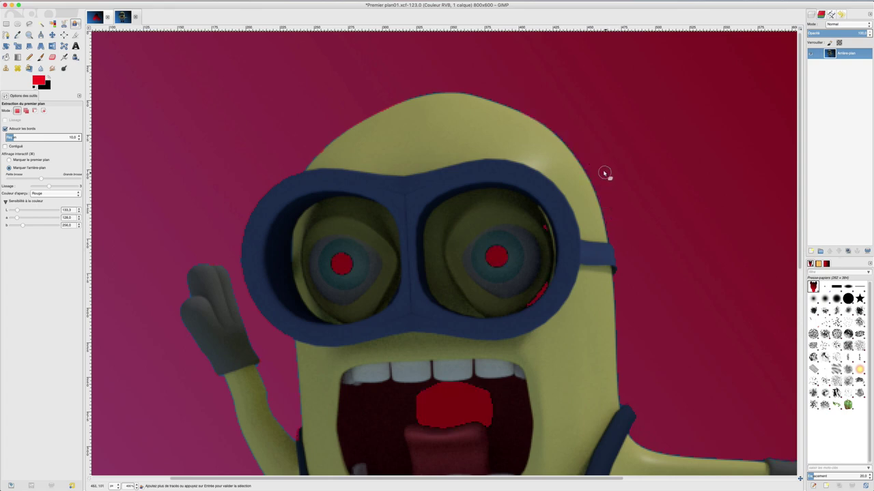
scroll(496, 244, down, 5)
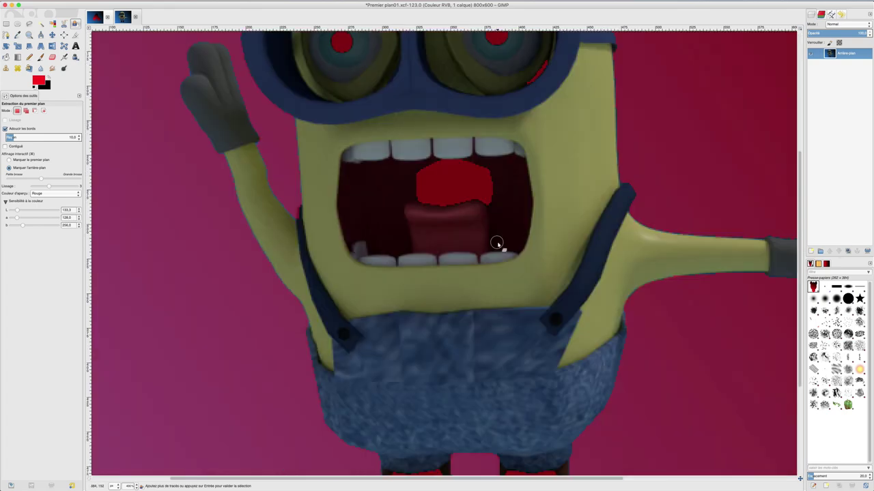
scroll(496, 243, up, 5)
Step: Mark the pupils as foreground again and zoom out
click(9, 159)
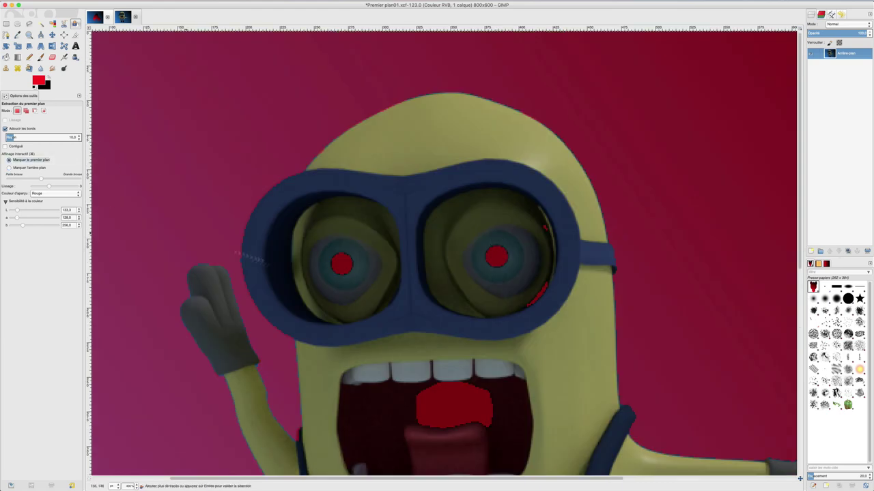
mouse_move(346, 254)
mouse_down()
mouse_move(339, 275)
mouse_move(345, 263)
mouse_up()
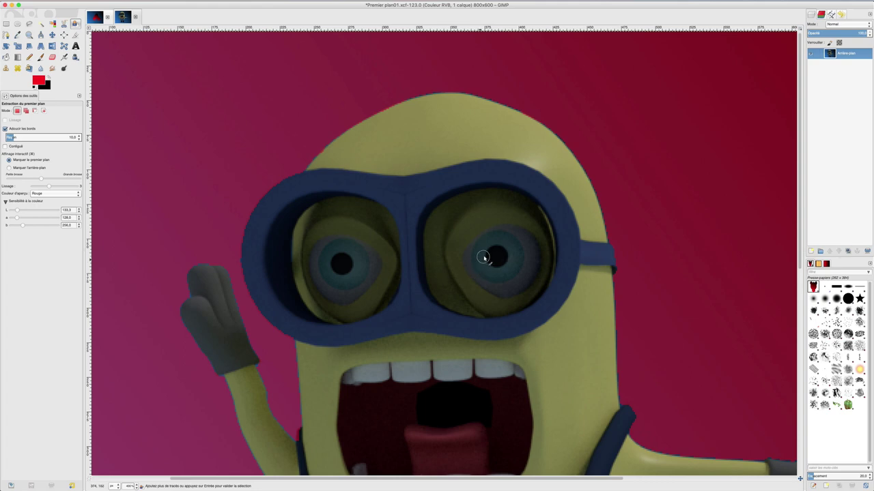
scroll(483, 257, down, 4)
scroll(483, 256, down, 1)
scroll(484, 257, up, 4)
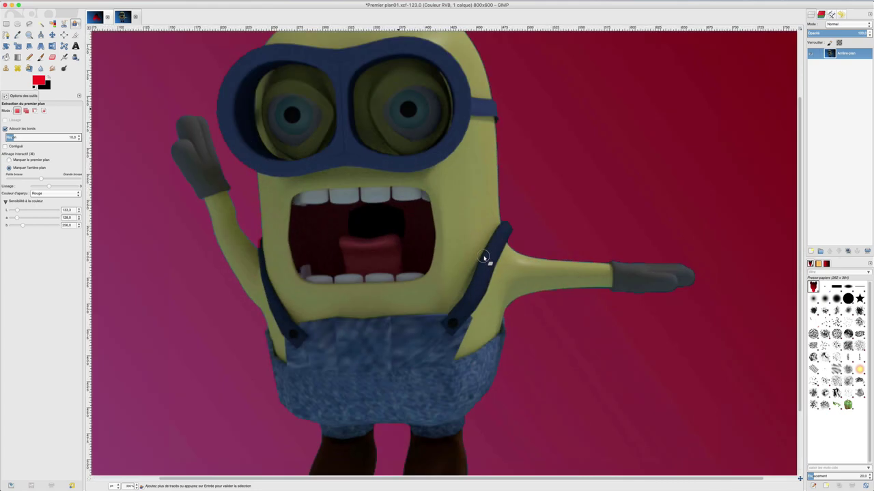
scroll(483, 257, down, 2)
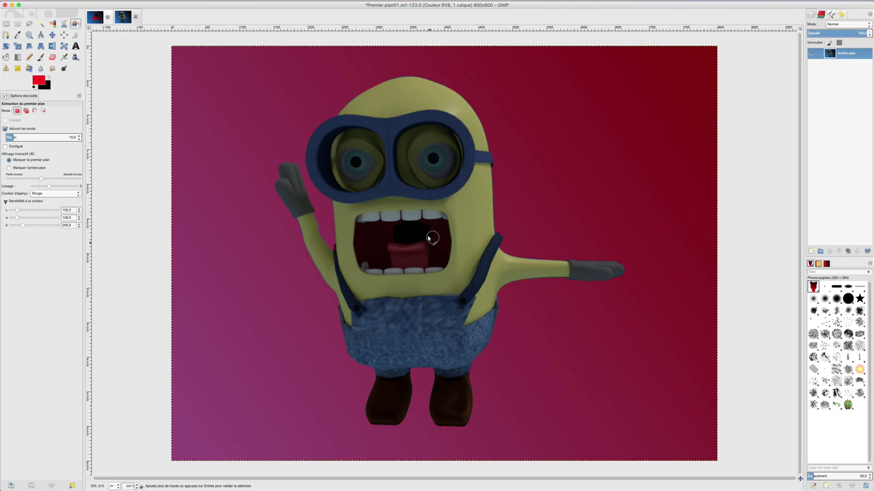
Step: Apply the Foreground Select as a selection and zoom in to inspect its edge
key(Return)
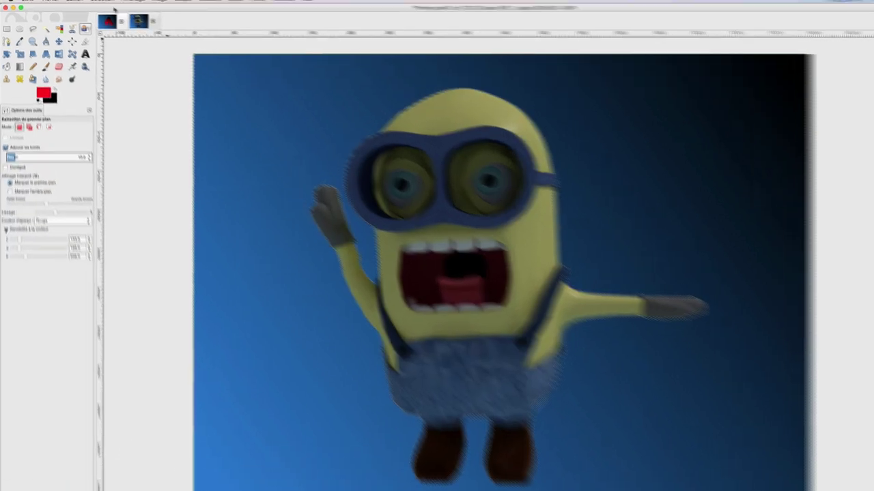
click(70, 0)
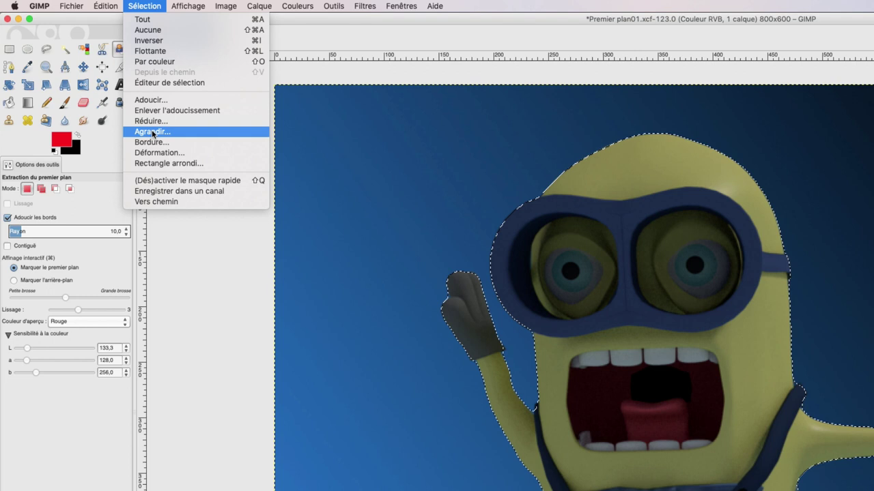
click(785, 417)
scroll(792, 406, up, 6)
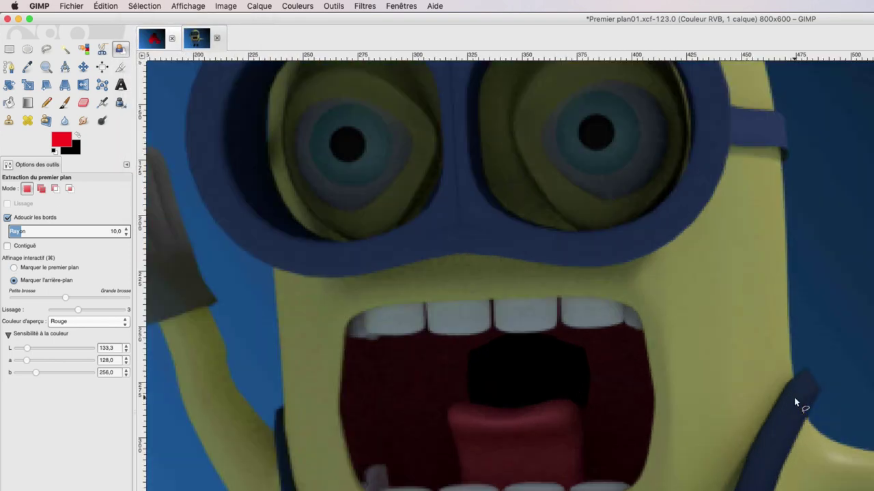
scroll(795, 402, up, 1)
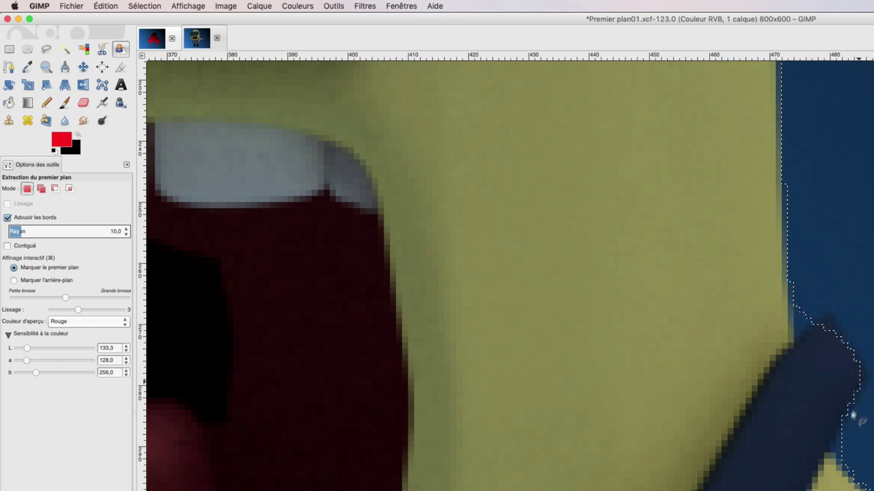
scroll(798, 329, down, 2)
scroll(798, 327, down, 2)
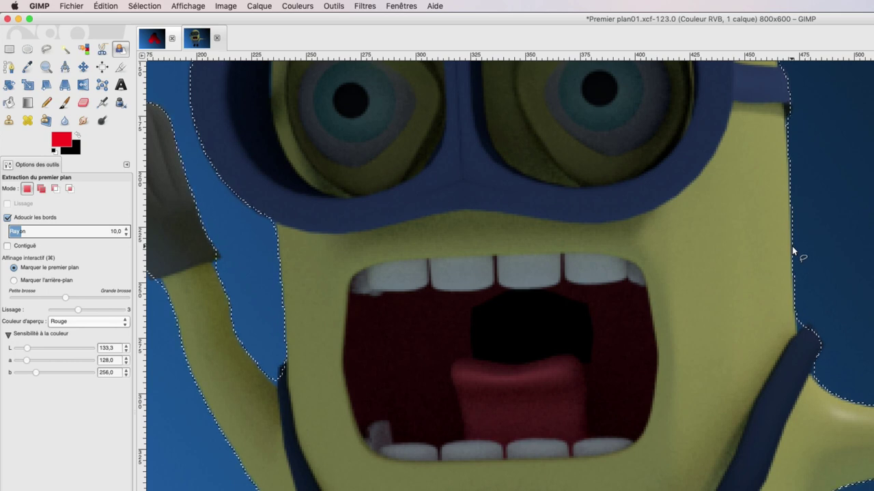
Step: Shrink the minion selection by 1 px with Select > Shrink
click(137, 8)
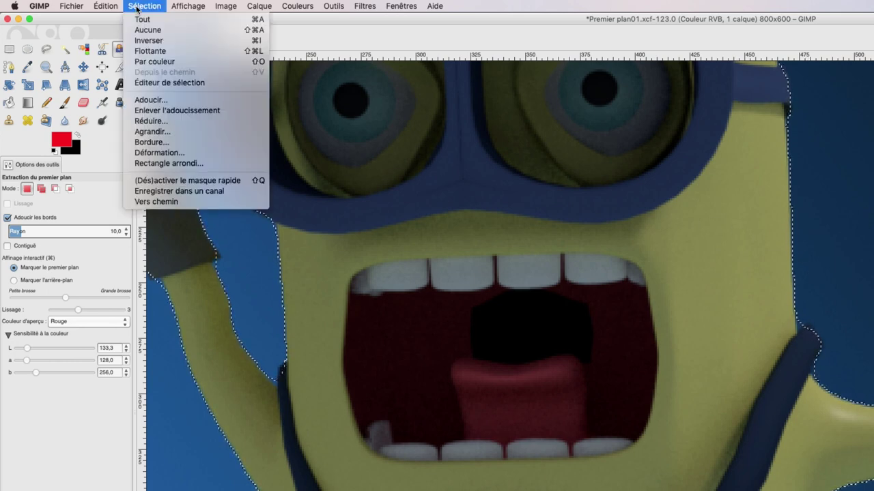
click(159, 121)
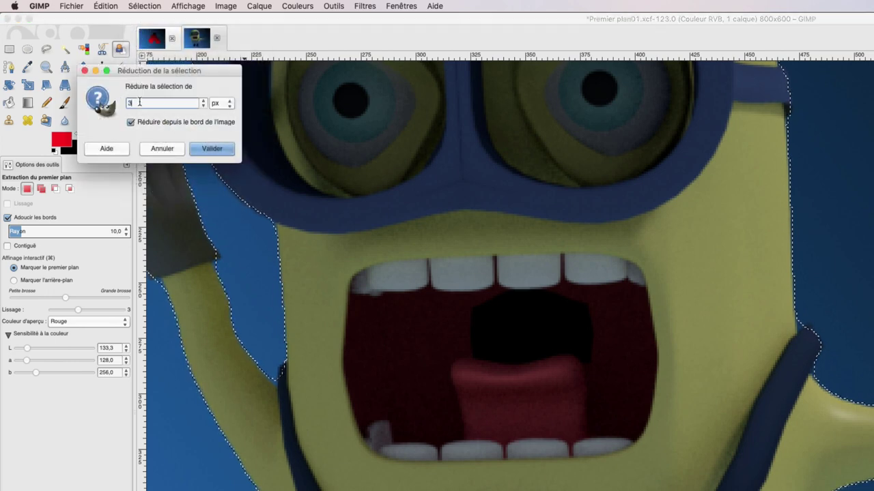
text(1)
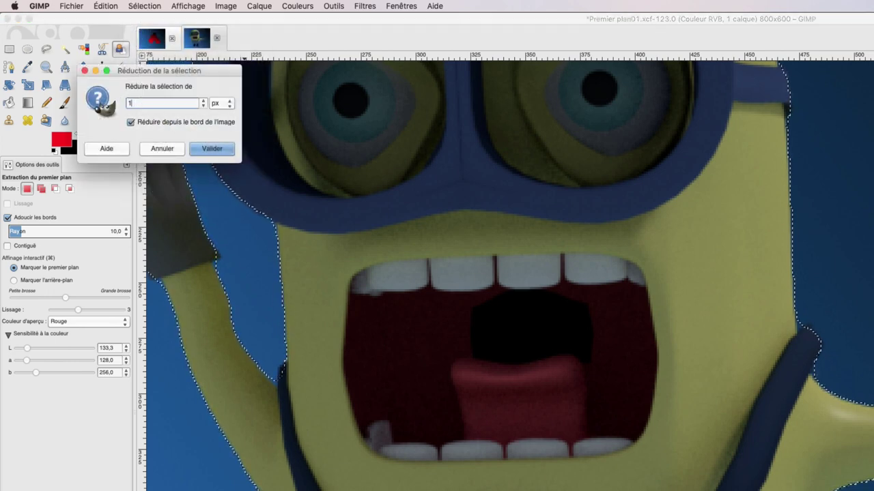
click(211, 148)
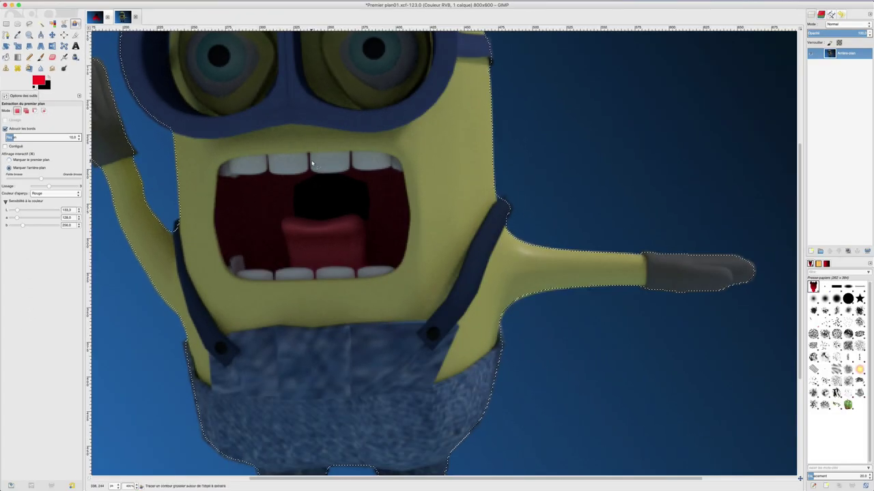
Step: At 100% zoom, copy the minion and paste it as a new transparent image
scroll(312, 163, down, 3)
key(1)
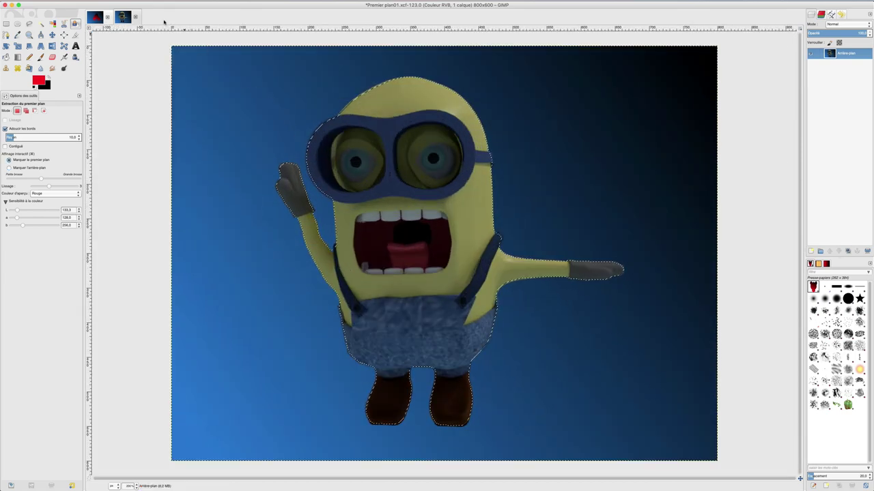
click(69, 0)
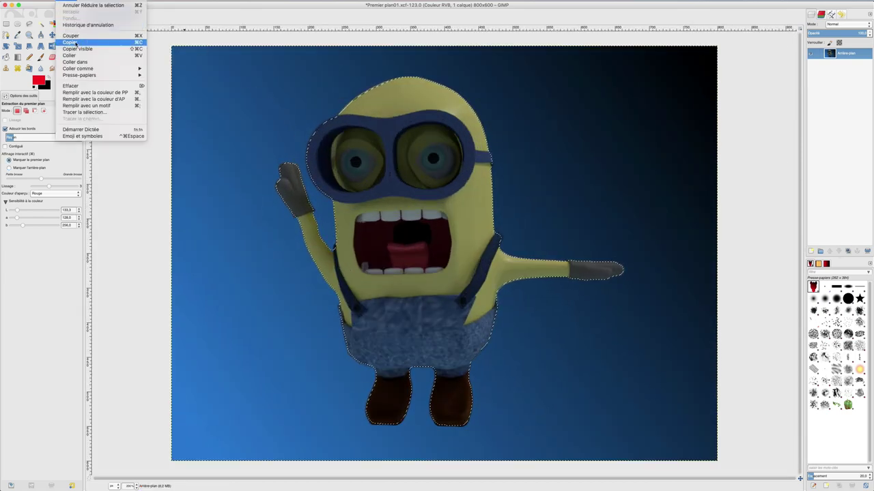
click(75, 42)
click(69, 2)
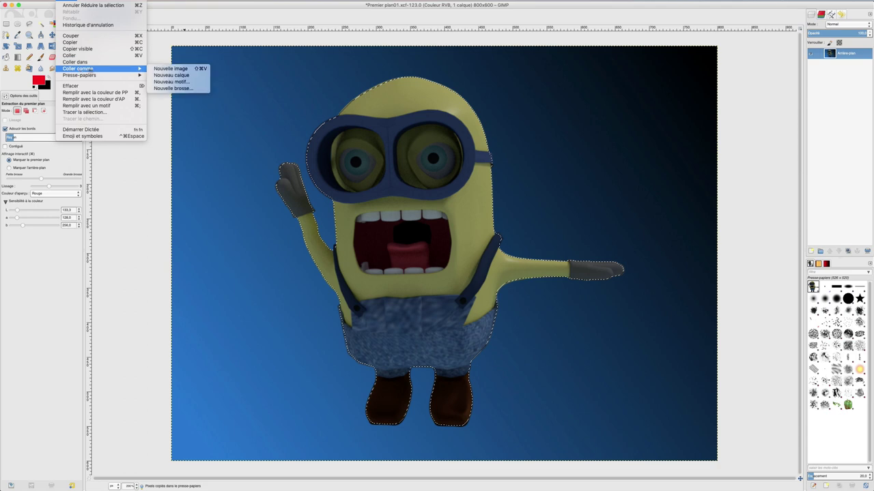
click(170, 68)
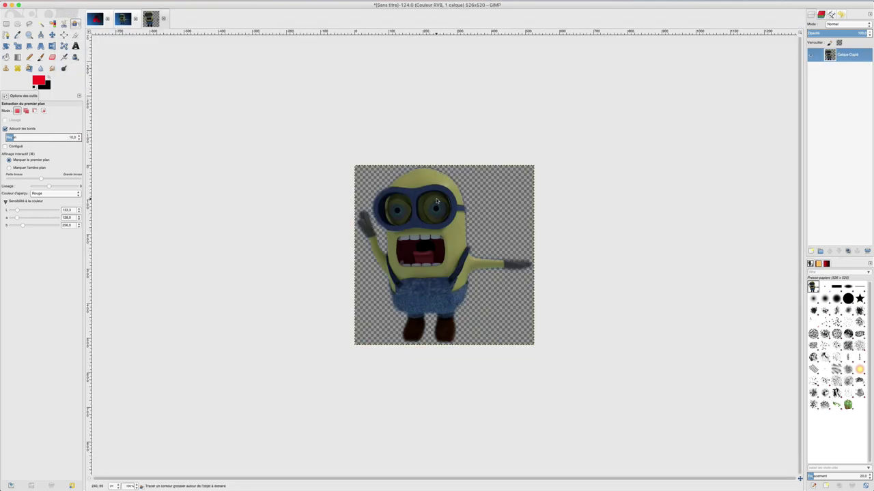
scroll(437, 200, up, 2)
scroll(478, 202, up, 1)
scroll(532, 203, up, 1)
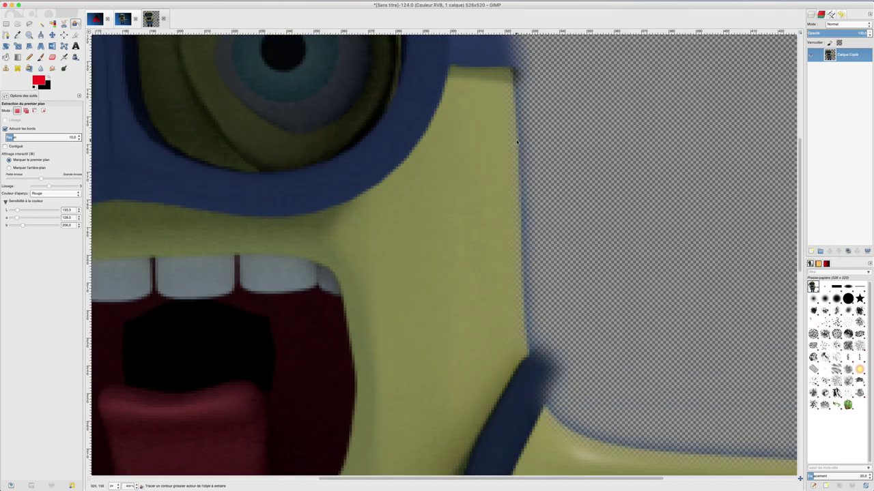
scroll(516, 142, down, 2)
scroll(516, 148, down, 2)
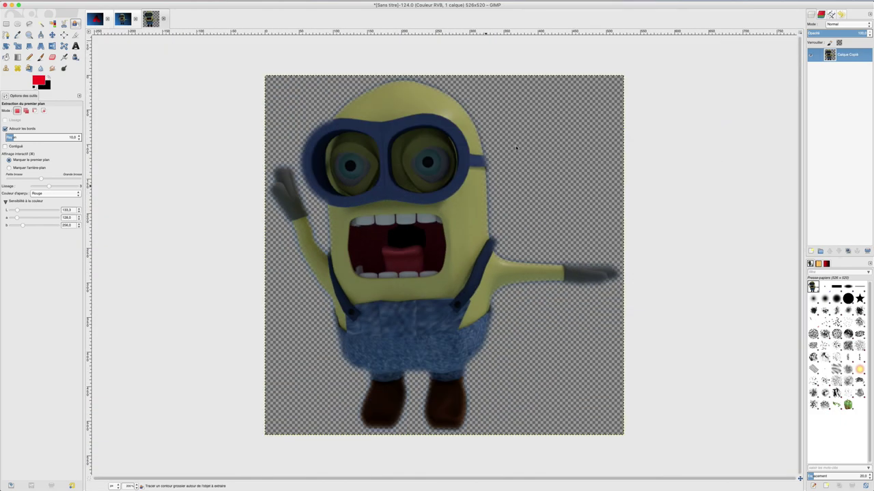